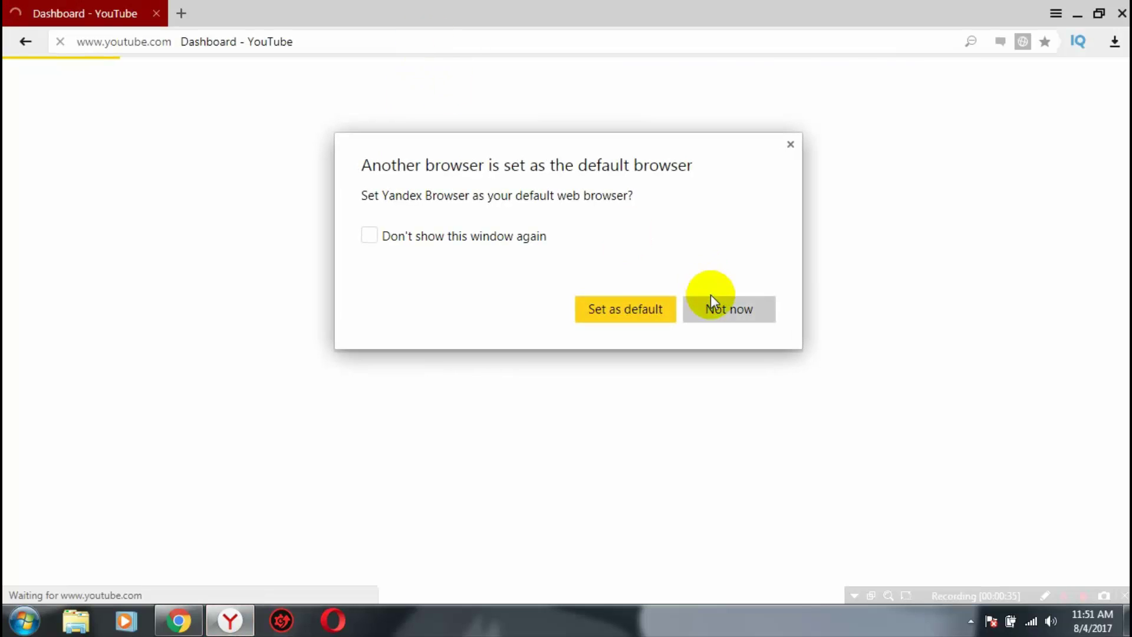
Decline making Yandex Browser the default and open the YouTube home page.
{"action": "left_click", "coordinate": [712, 303]}
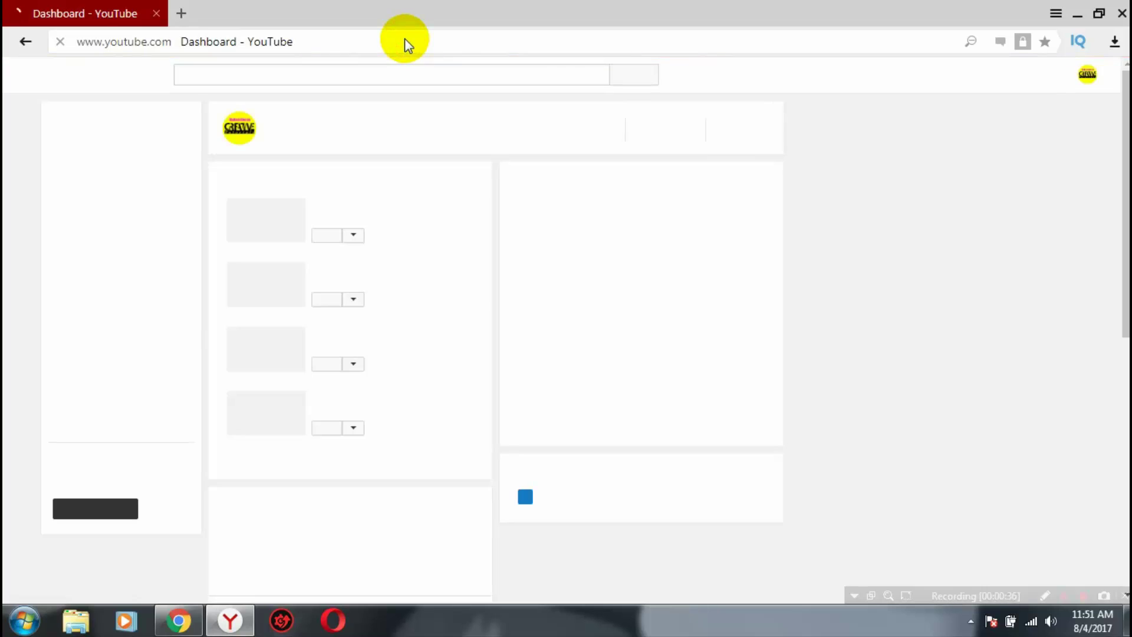
{"action": "left_click", "coordinate": [394, 43]}
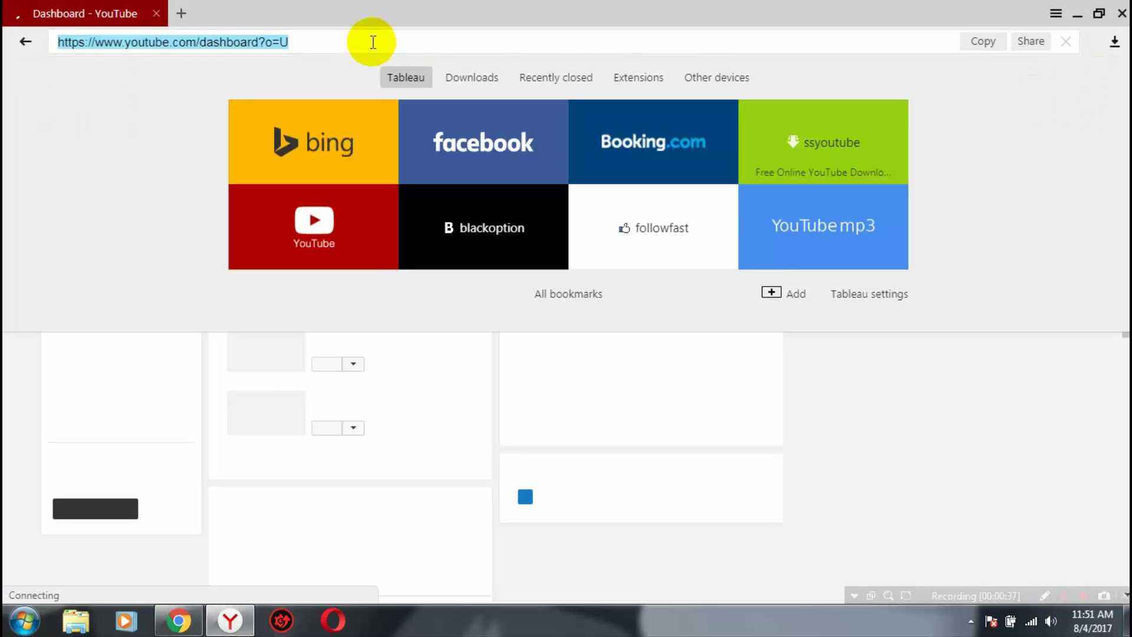
{"action": "type", "text": "youtube-mp3.org"}
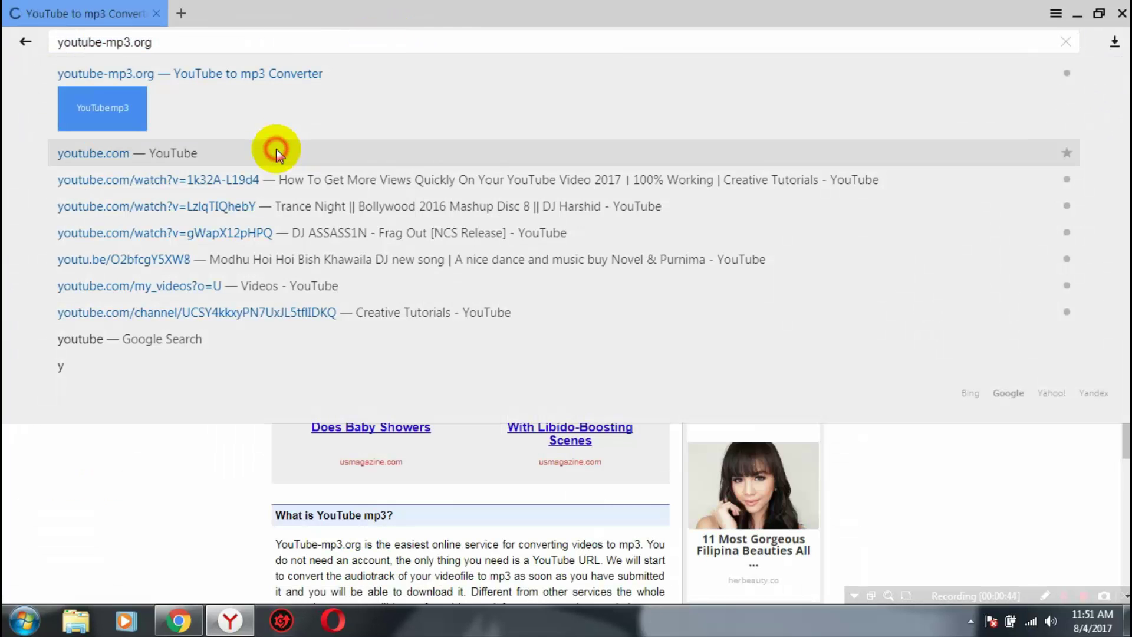
{"action": "left_click", "coordinate": [277, 152]}
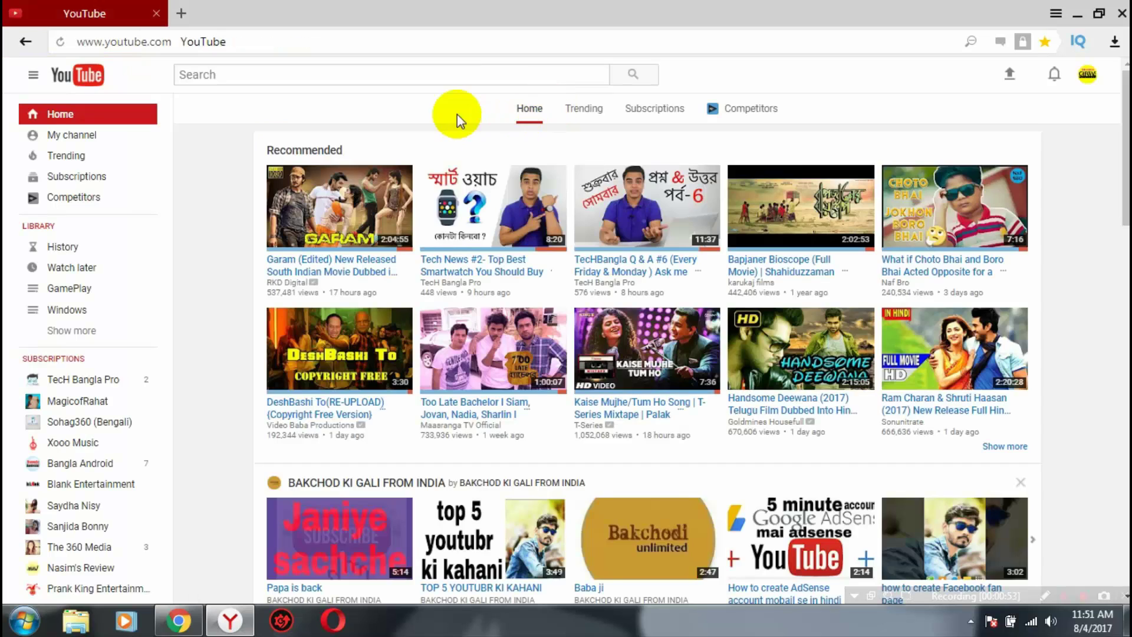
Open the Advanced channel settings in Creator Studio for the Creative Tutorials channel.
{"action": "left_click", "coordinate": [1089, 79]}
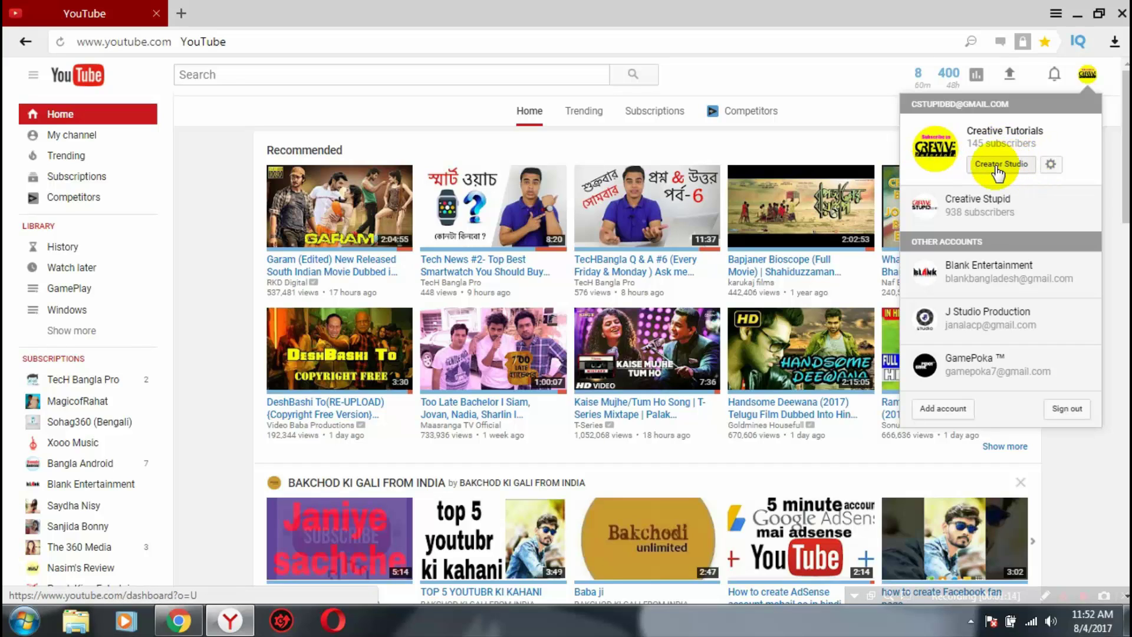
{"action": "left_click", "coordinate": [994, 166]}
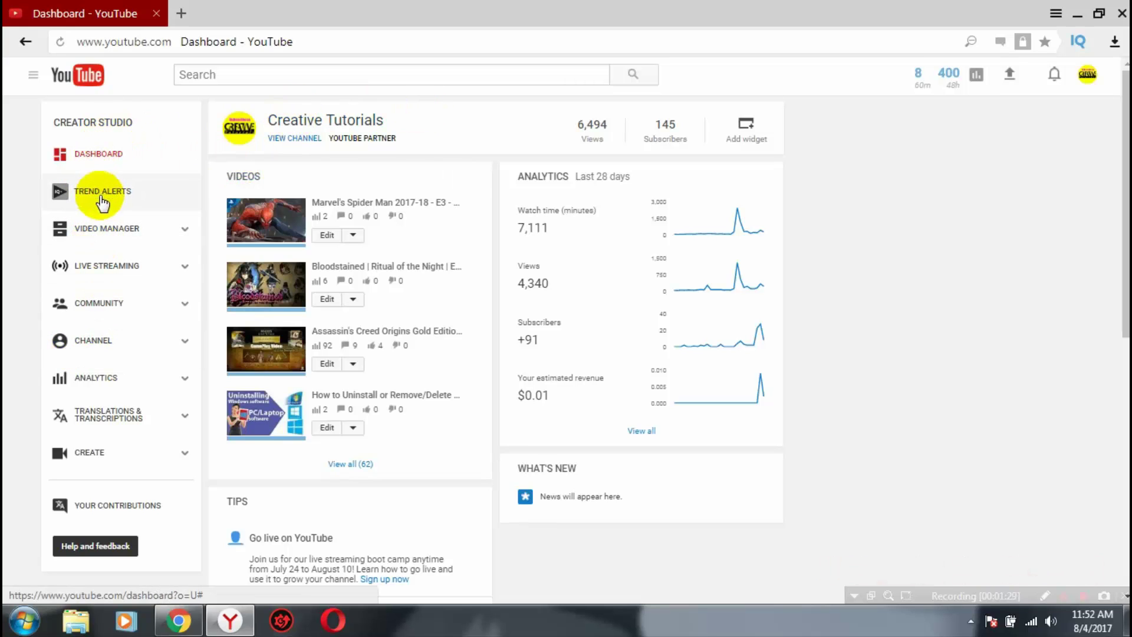
{"action": "left_click", "coordinate": [88, 345]}
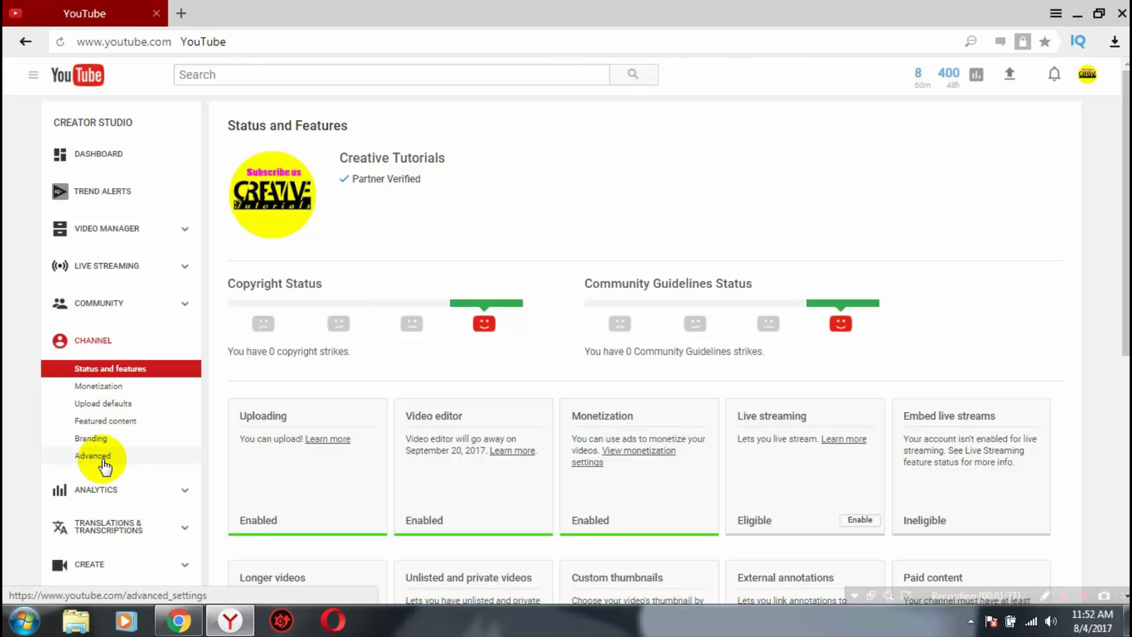
{"action": "left_click", "coordinate": [103, 462]}
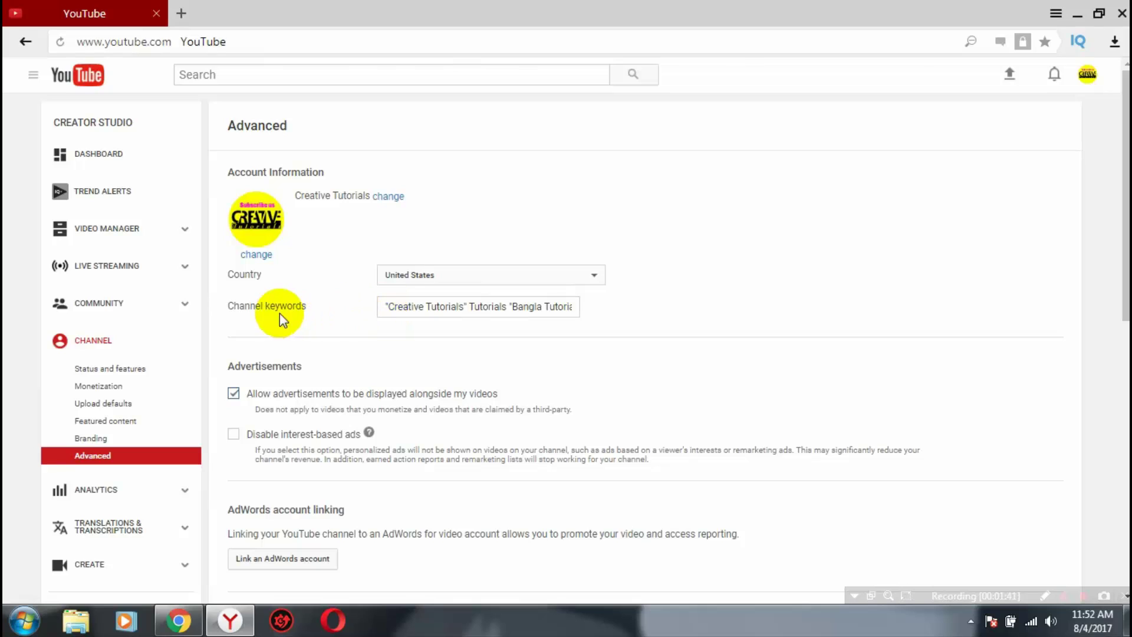
Examine the existing channel keywords, including how single words and quoted multi-word phrases are separated.
{"action": "mouse_move", "coordinate": [239, 306]}
{"action": "left_mouse_down"}
{"action": "mouse_move", "coordinate": [317, 304]}
{"action": "mouse_move", "coordinate": [235, 306]}
{"action": "left_mouse_up"}
{"action": "left_click", "coordinate": [245, 308]}
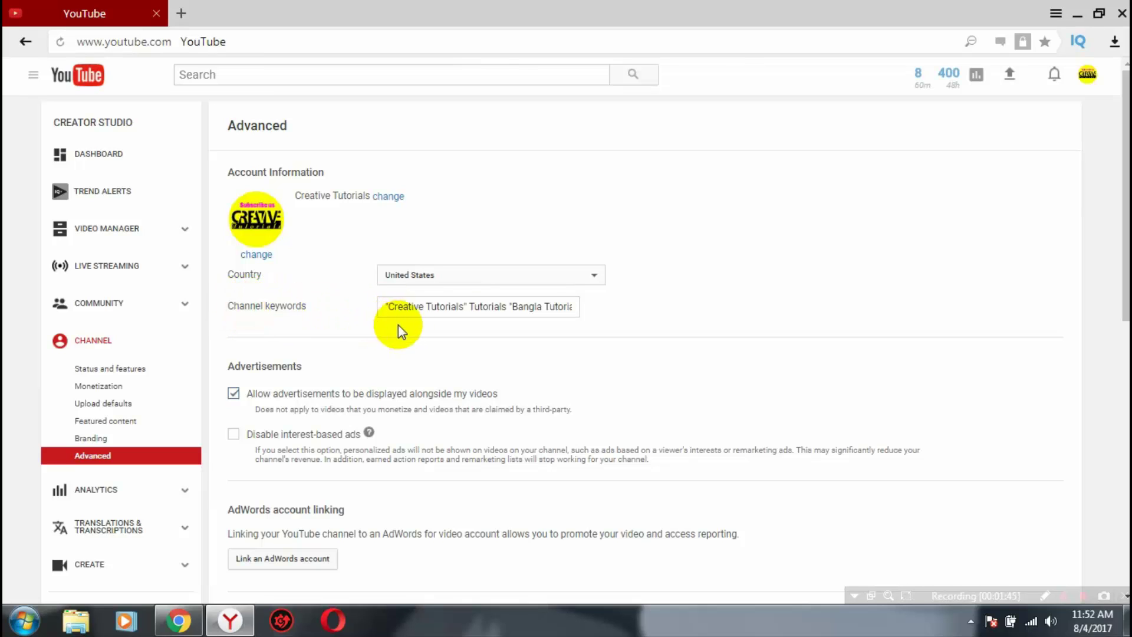
{"action": "left_click", "coordinate": [401, 308]}
{"action": "left_click_drag", "start_coordinate": [384, 306], "coordinate": [623, 310]}
{"action": "left_click", "coordinate": [527, 306]}
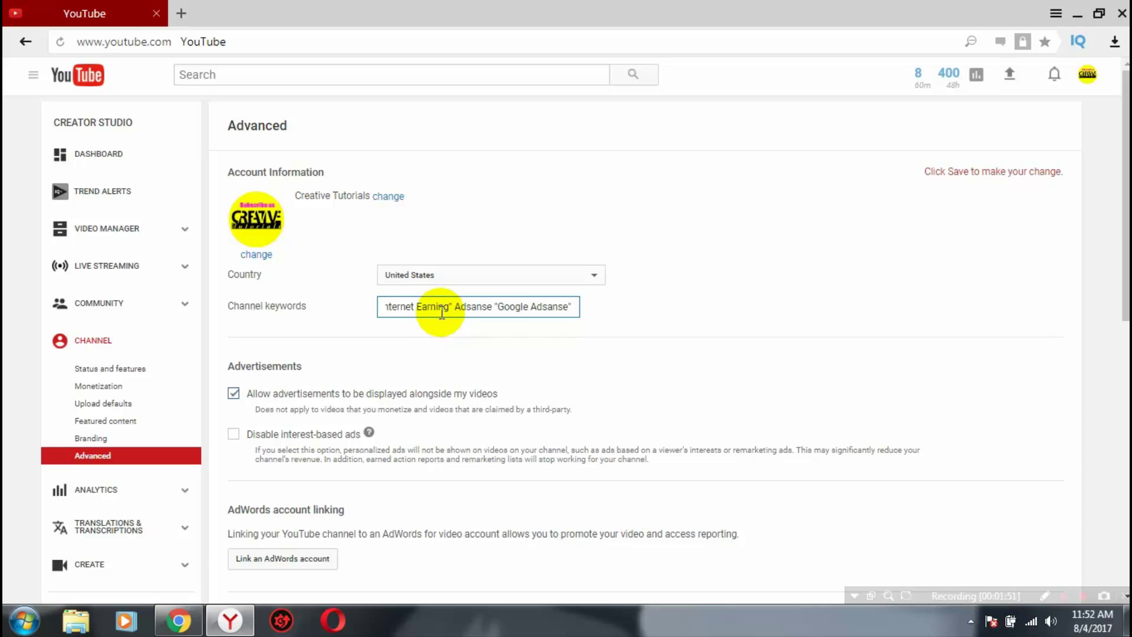
{"action": "left_click", "coordinate": [578, 306]}
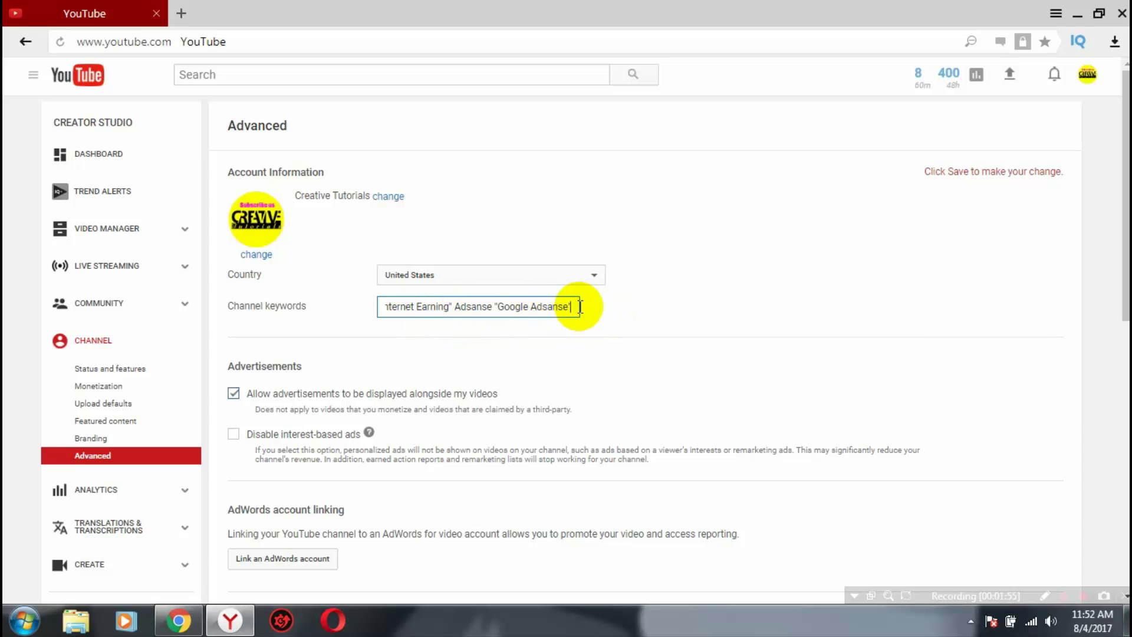
{"action": "left_click", "coordinate": [497, 304]}
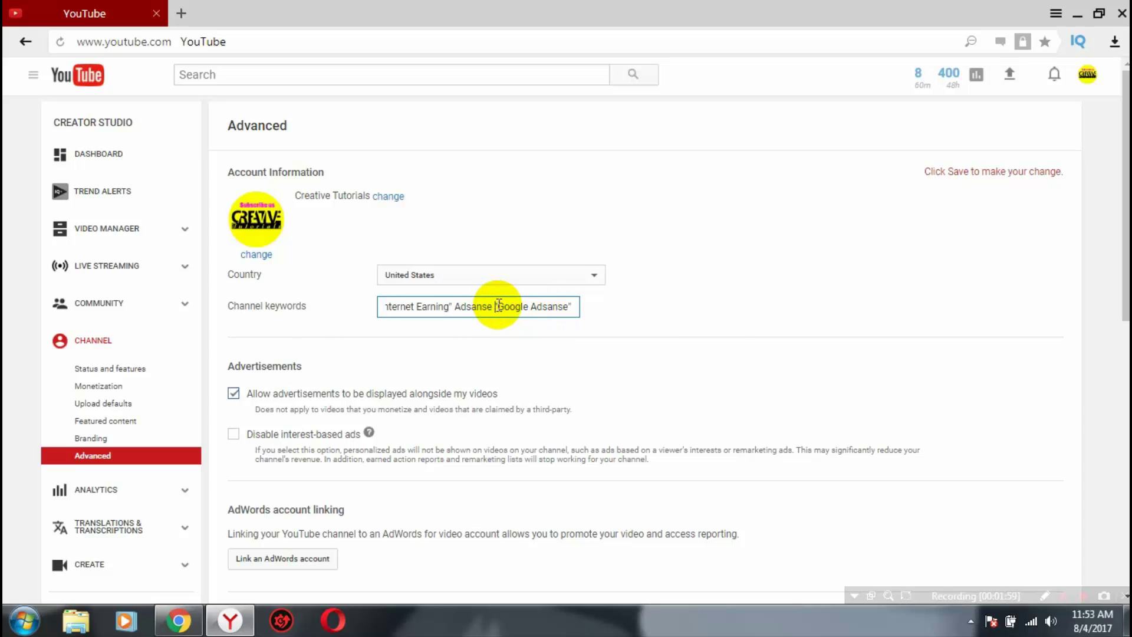
{"action": "left_click_drag", "start_coordinate": [497, 304], "coordinate": [569, 307]}
{"action": "left_click", "coordinate": [557, 306]}
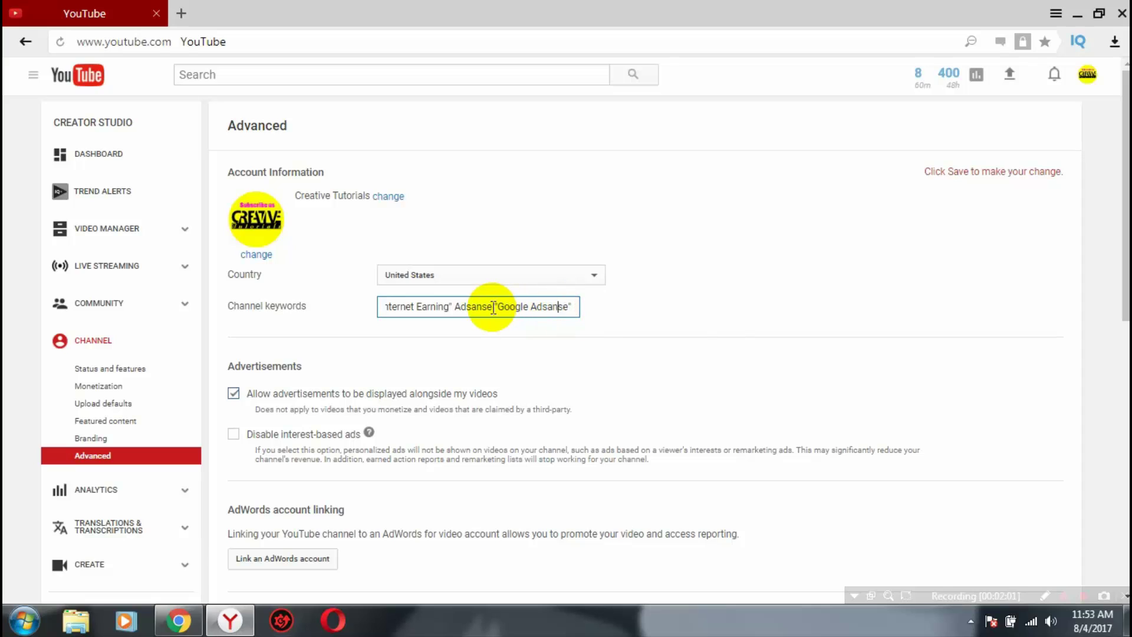
{"action": "left_click", "coordinate": [482, 306]}
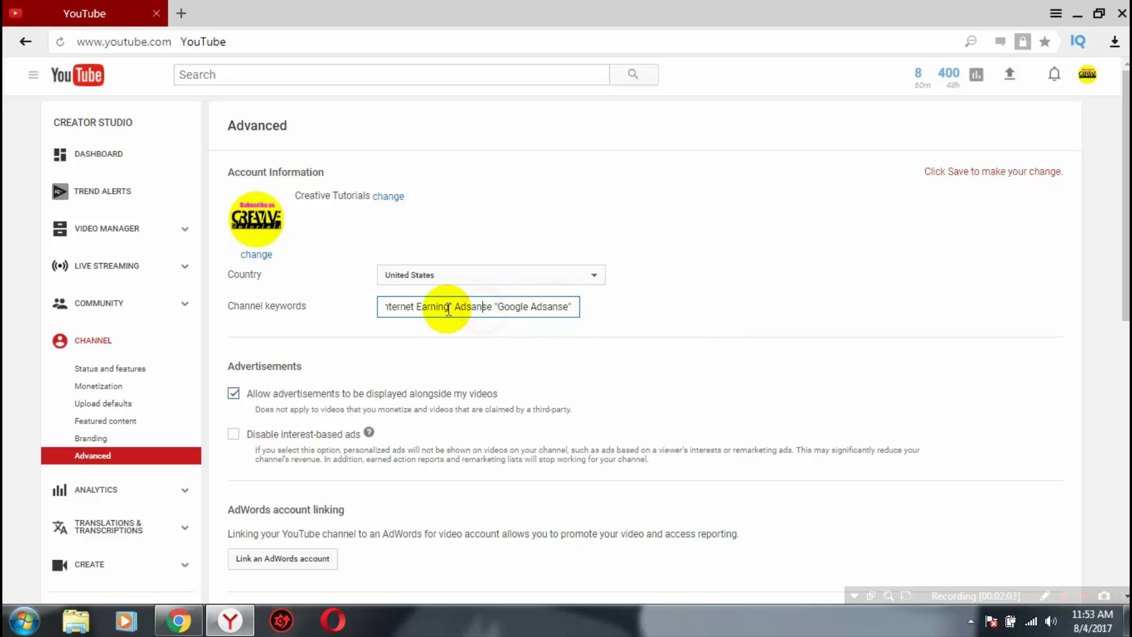
Append the quoted keywords "Gameplay" and "Plaing Game" to the end of the channel keywords.
{"action": "left_click", "coordinate": [577, 306]}
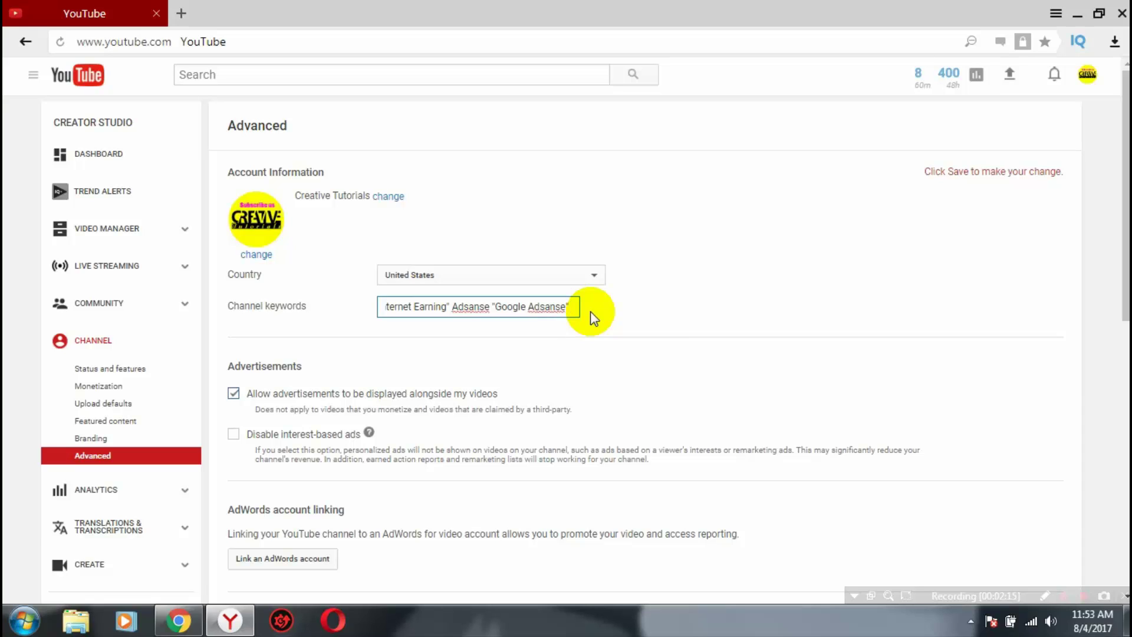
{"action": "type", "text": "\""}
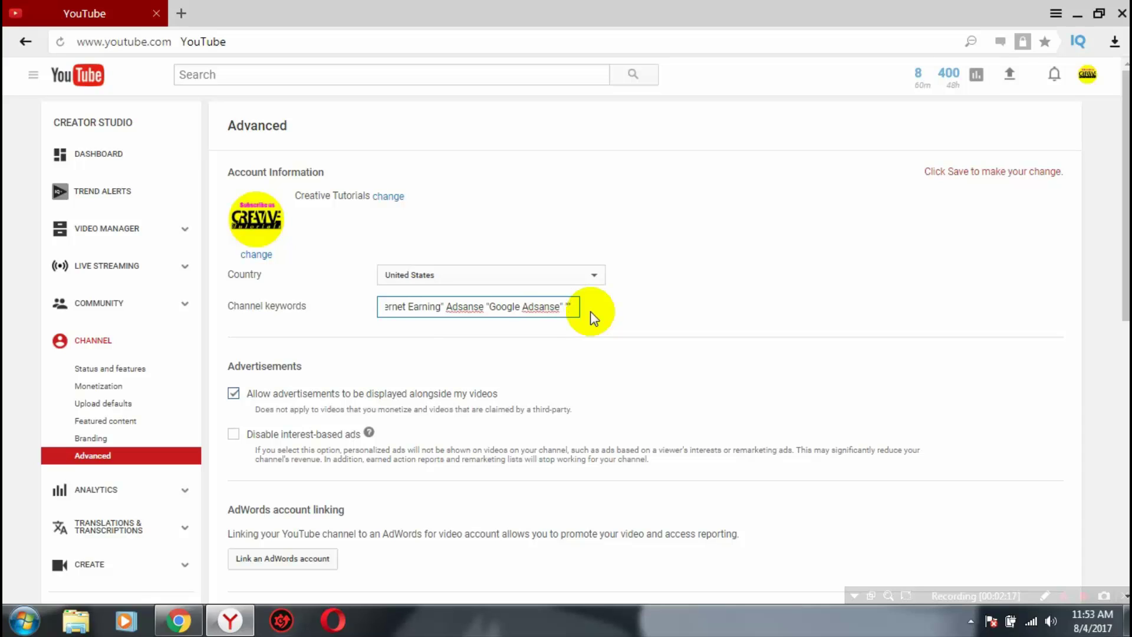
{"action": "type", "text": "Gamepla"}
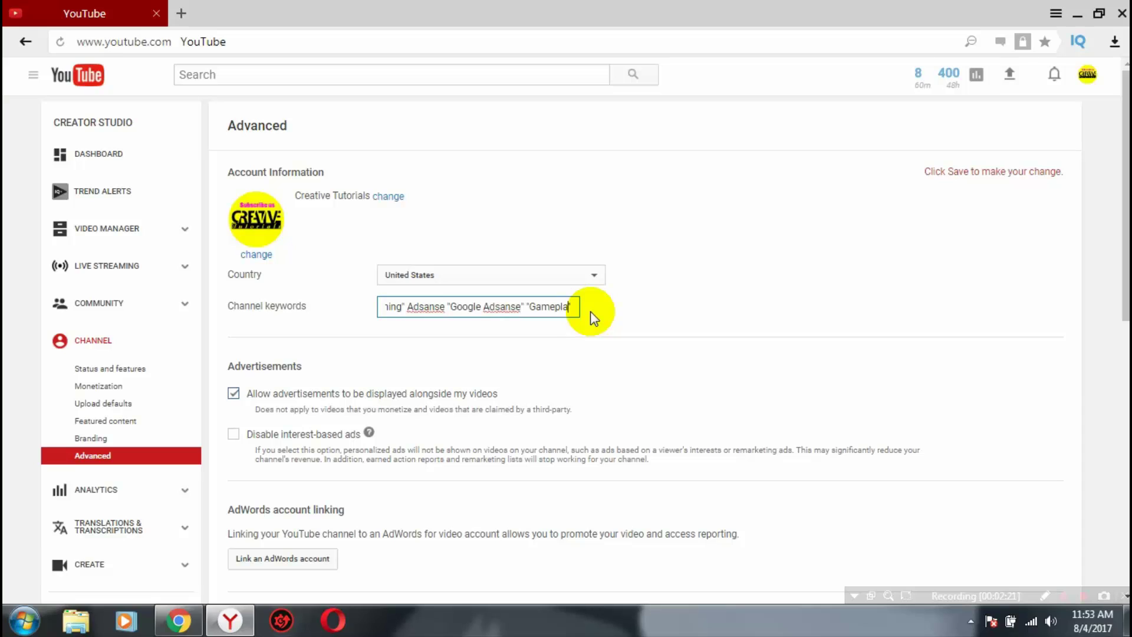
{"action": "type", "text": "y\" \""}
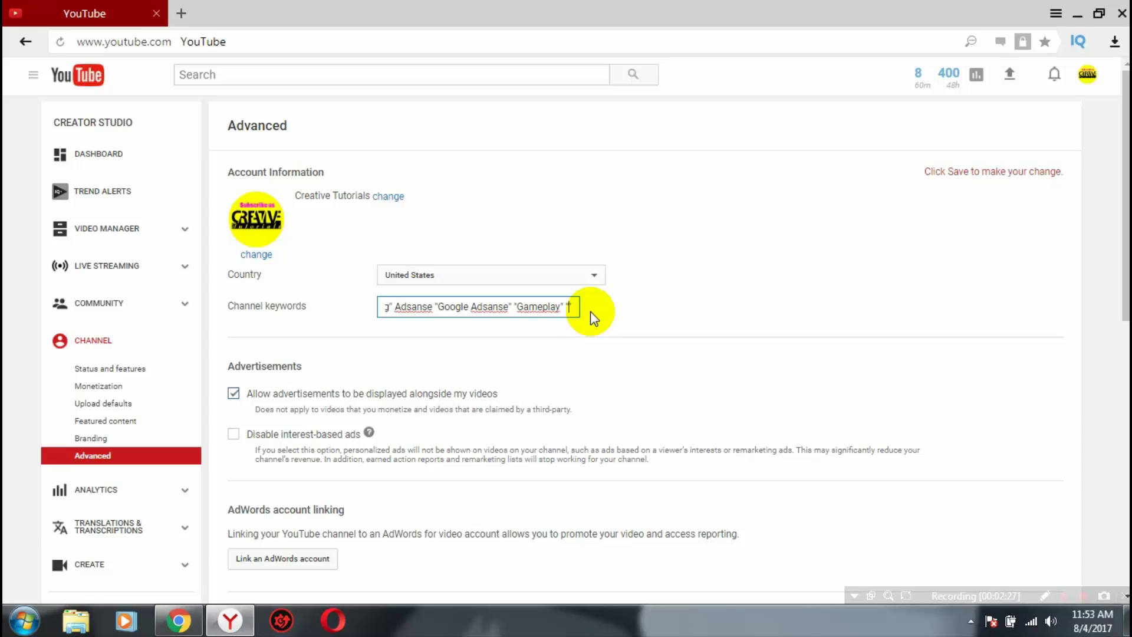
{"action": "type", "text": "Pl"}
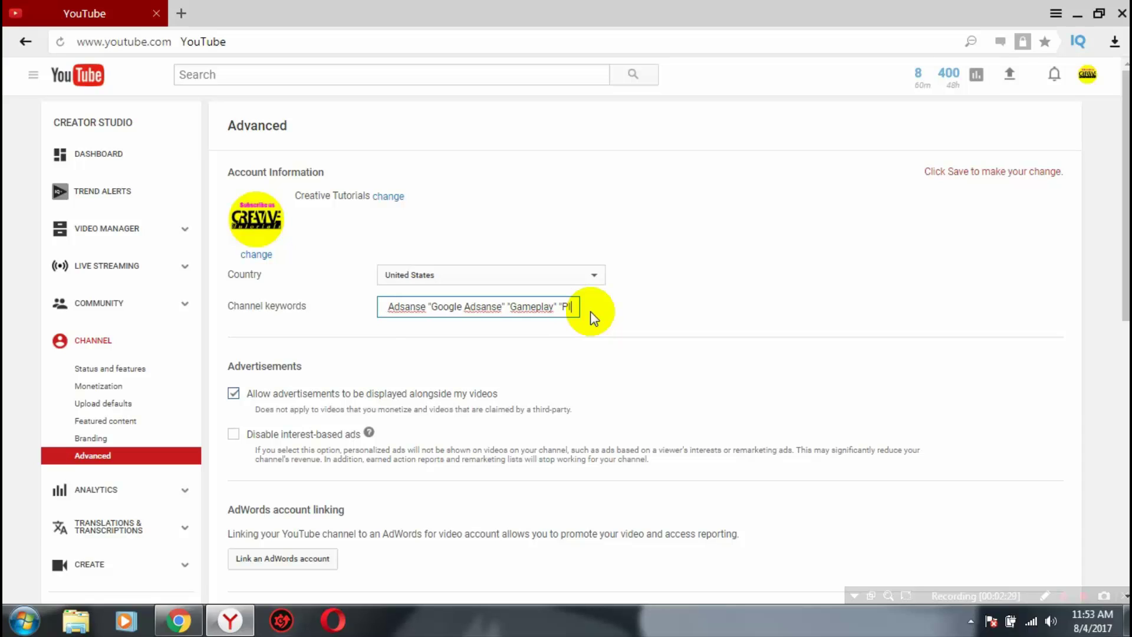
{"action": "type", "text": "aing"}
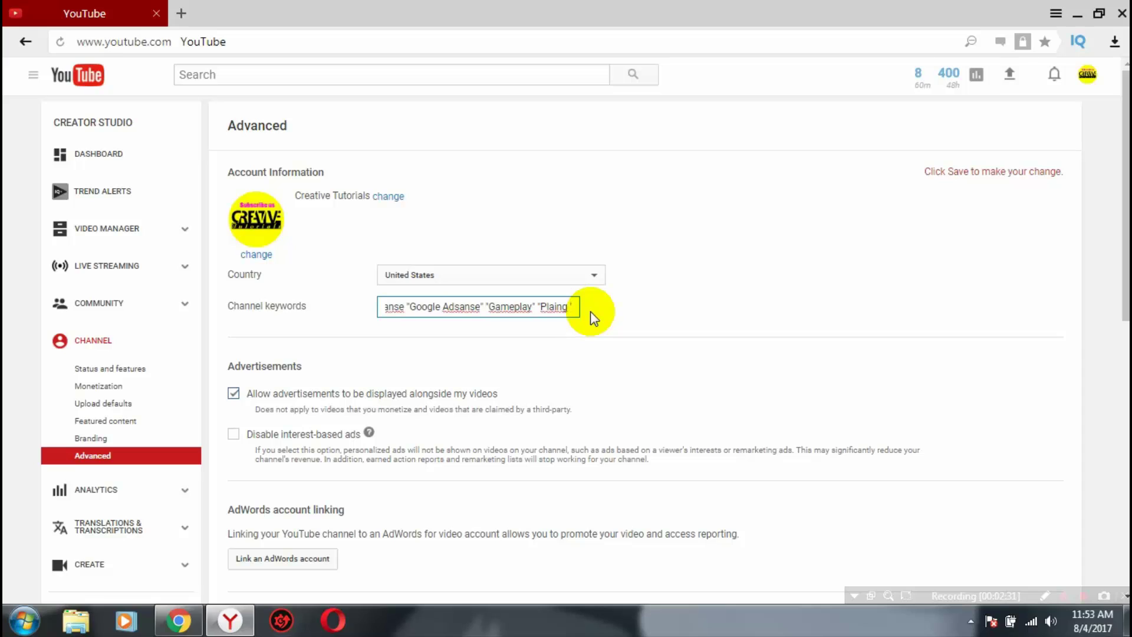
{"action": "type", "text": " Game"}
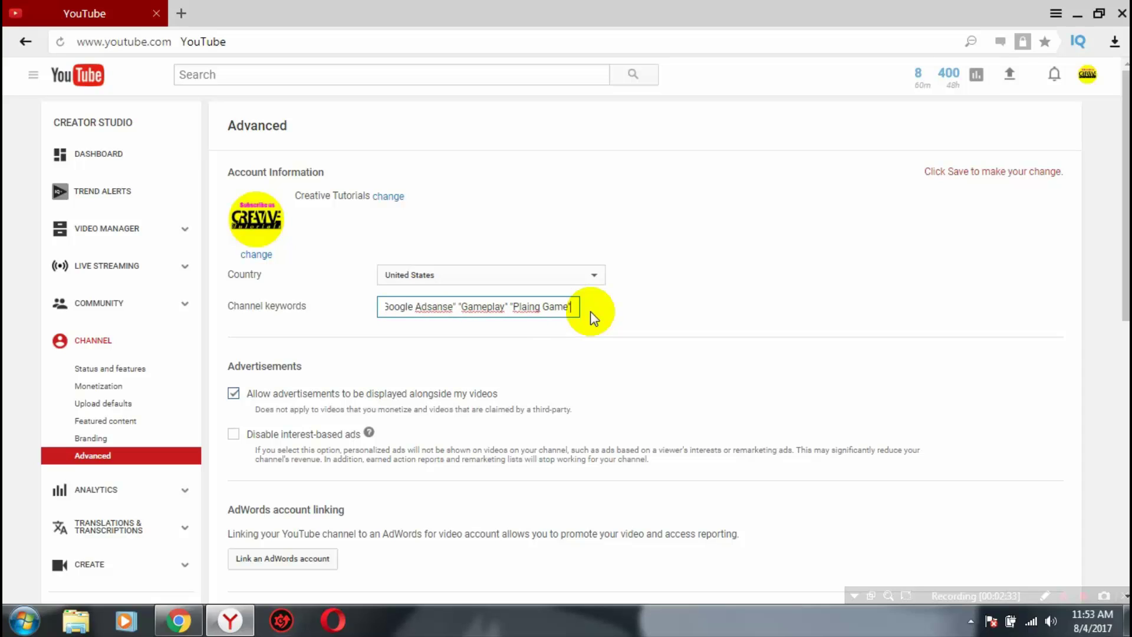
{"action": "type", "text": "\""}
Add "Games Video" as another channel keyword, enclosed in quotation marks.
{"action": "type", "text": " Ga"}
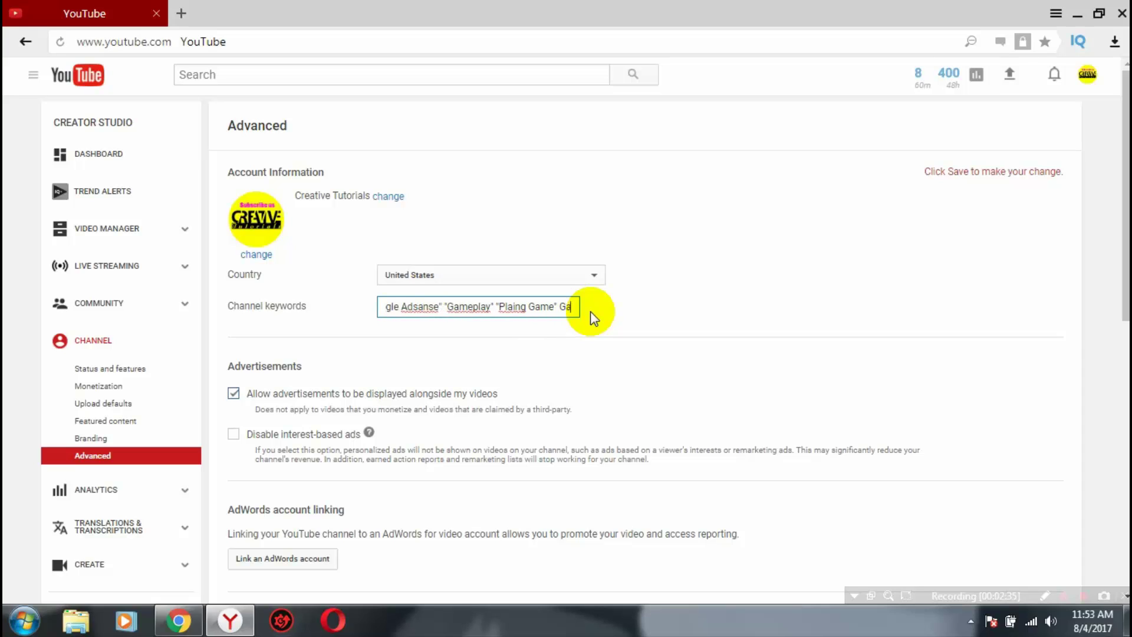
{"action": "type", "text": "mes "}
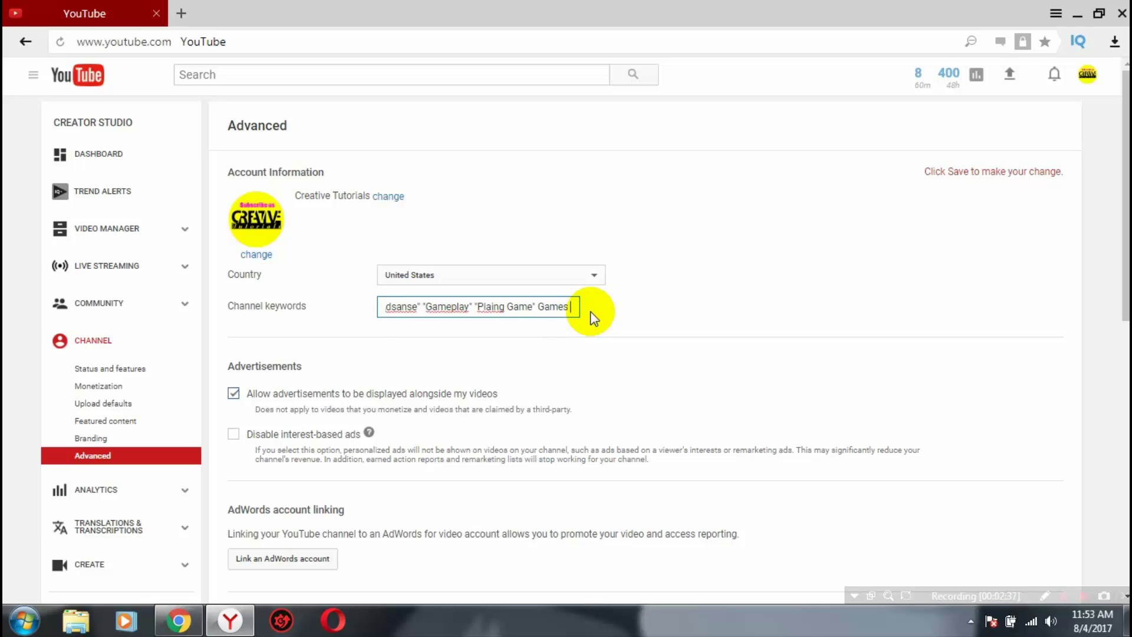
{"action": "type", "text": "Vide"}
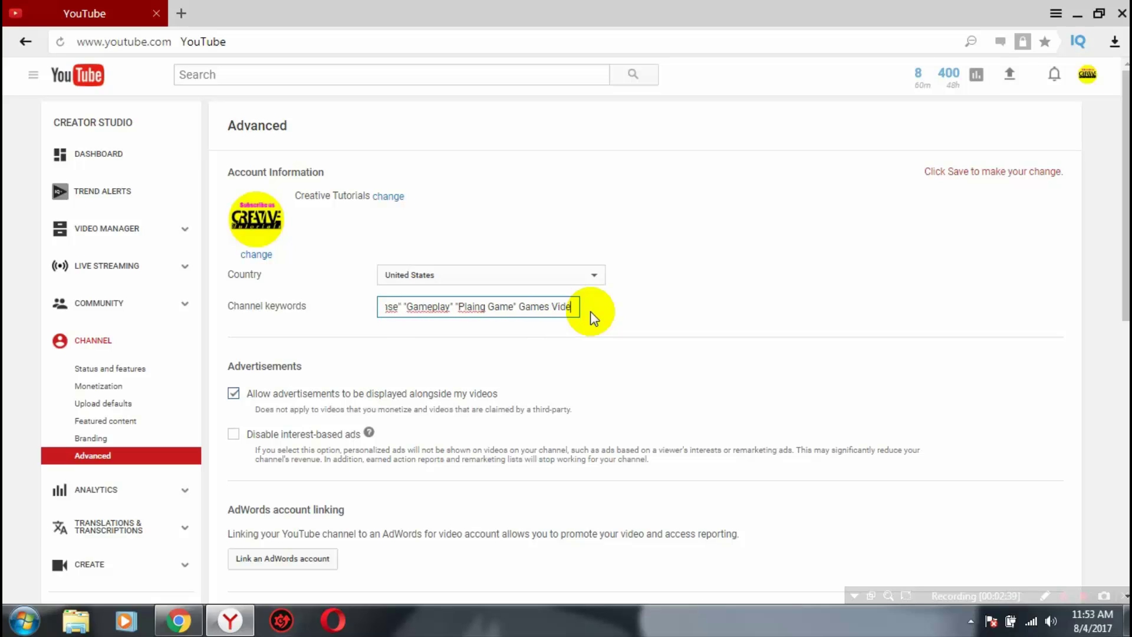
{"action": "type", "text": "o\""}
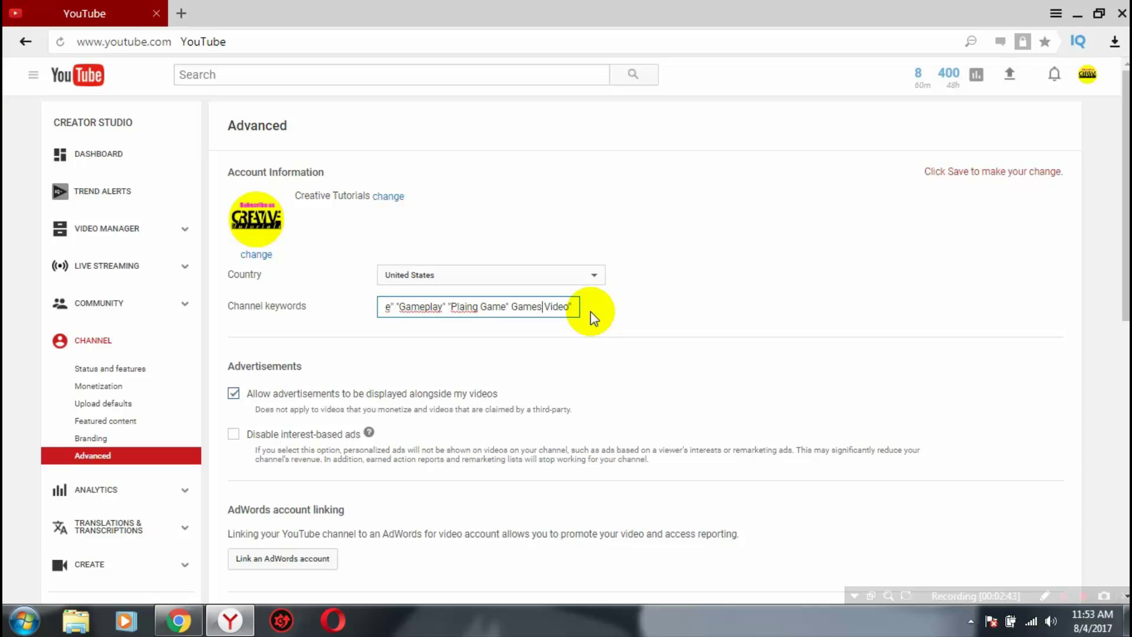
{"action": "type", "text": "\""}
{"action": "key", "text": "End"}
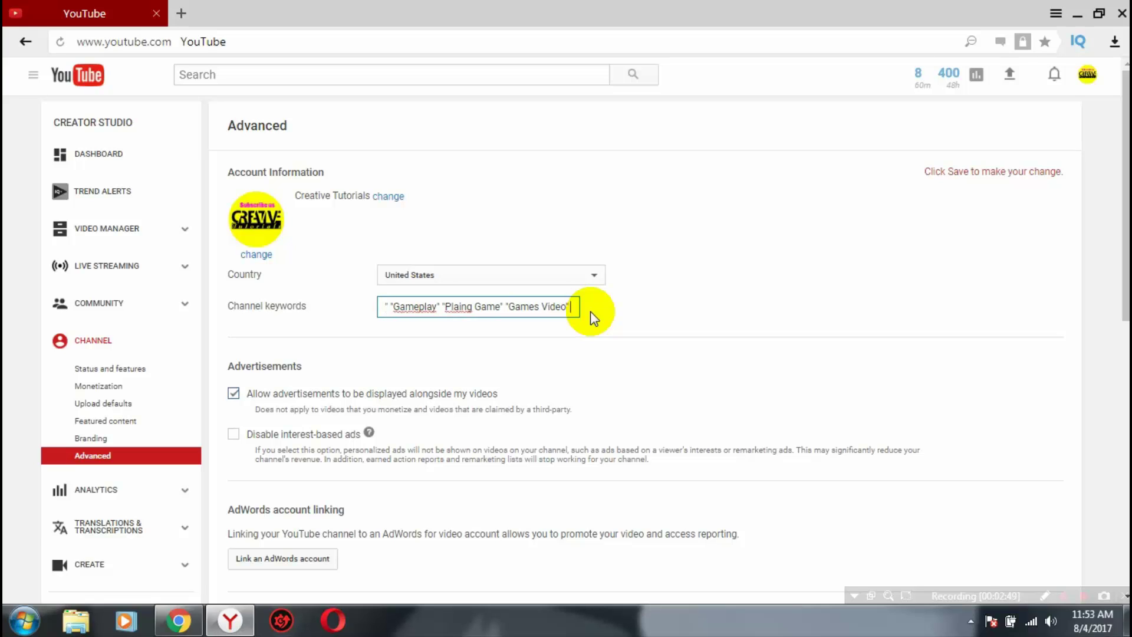
Add the quoted phrase "Games Review" to the end of the channel keywords.
{"action": "type", "text": "\""}
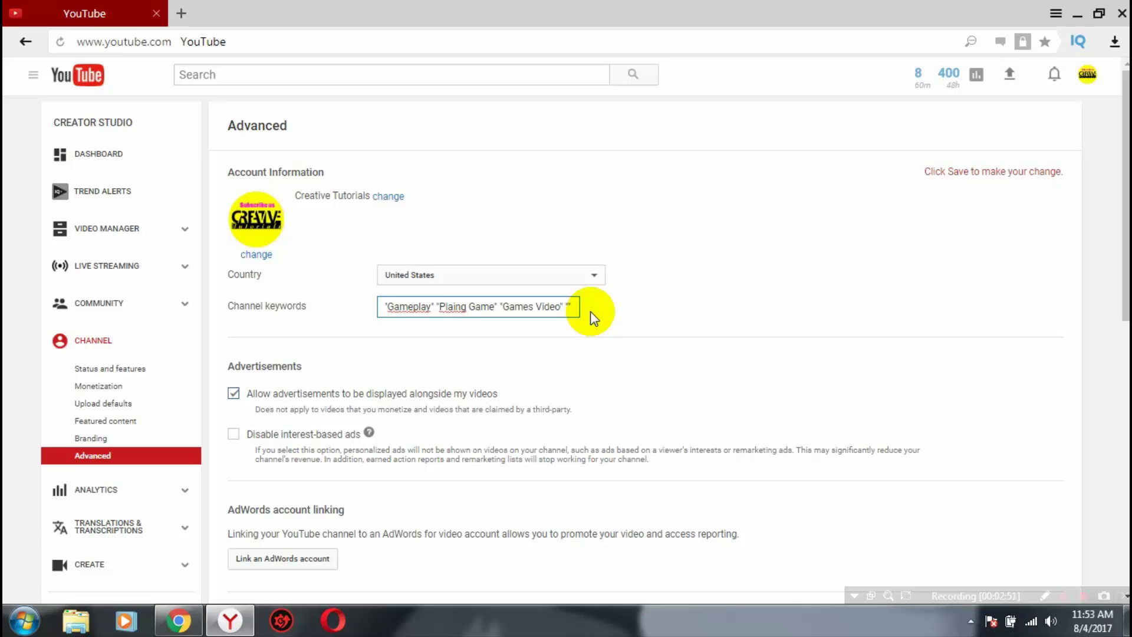
{"action": "type", "text": "Games"}
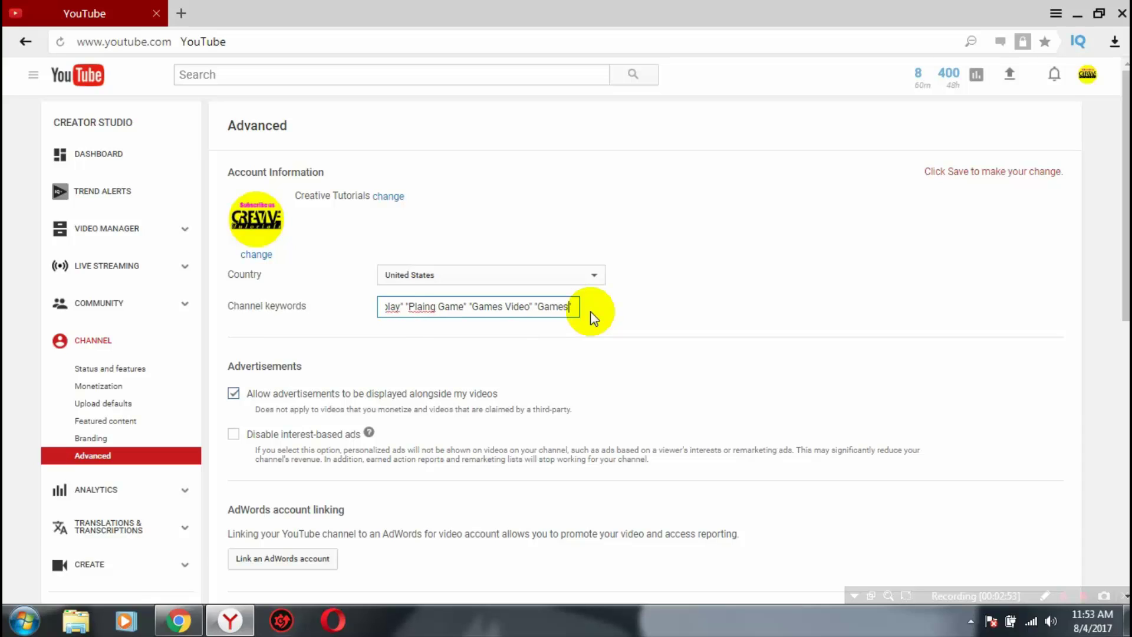
{"action": "type", "text": " Re"}
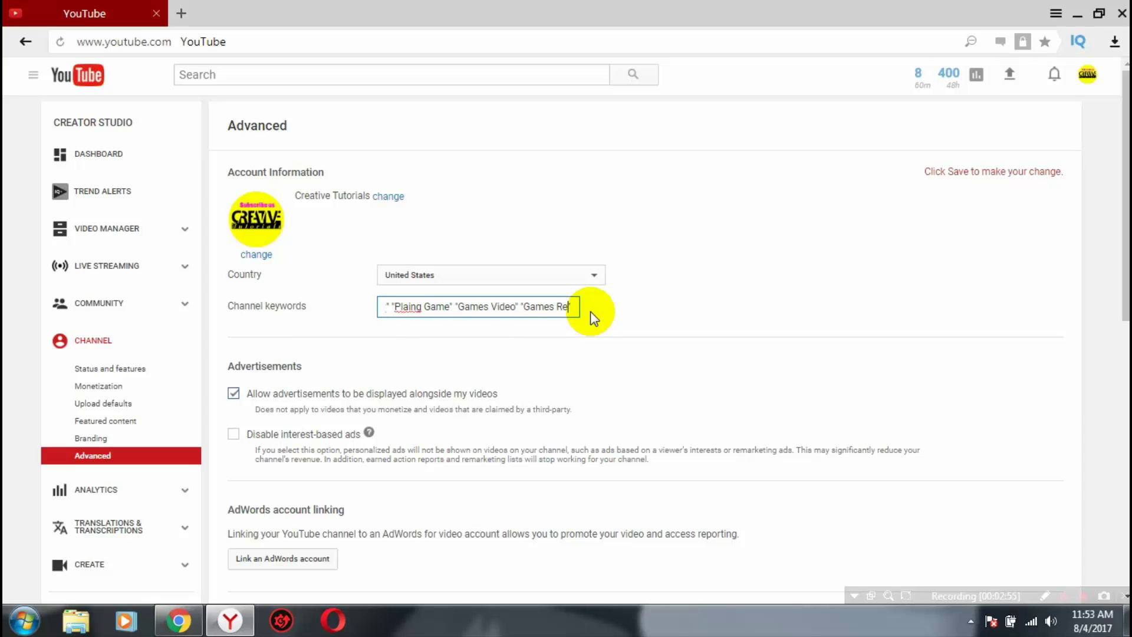
{"action": "type", "text": "view"}
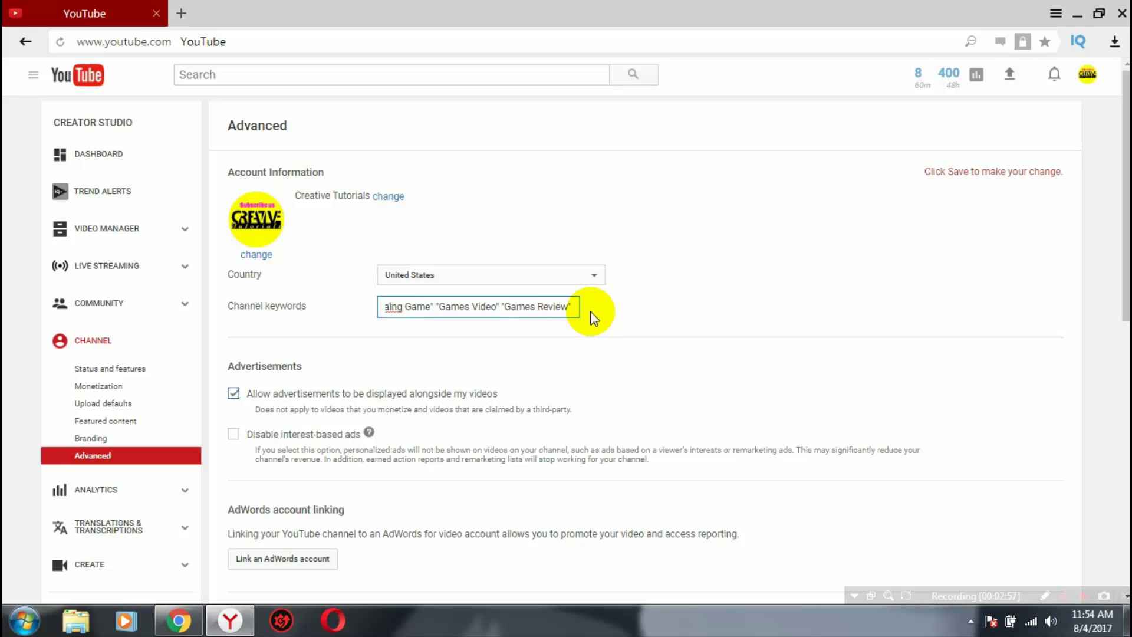
{"action": "type", "text": "\" "}
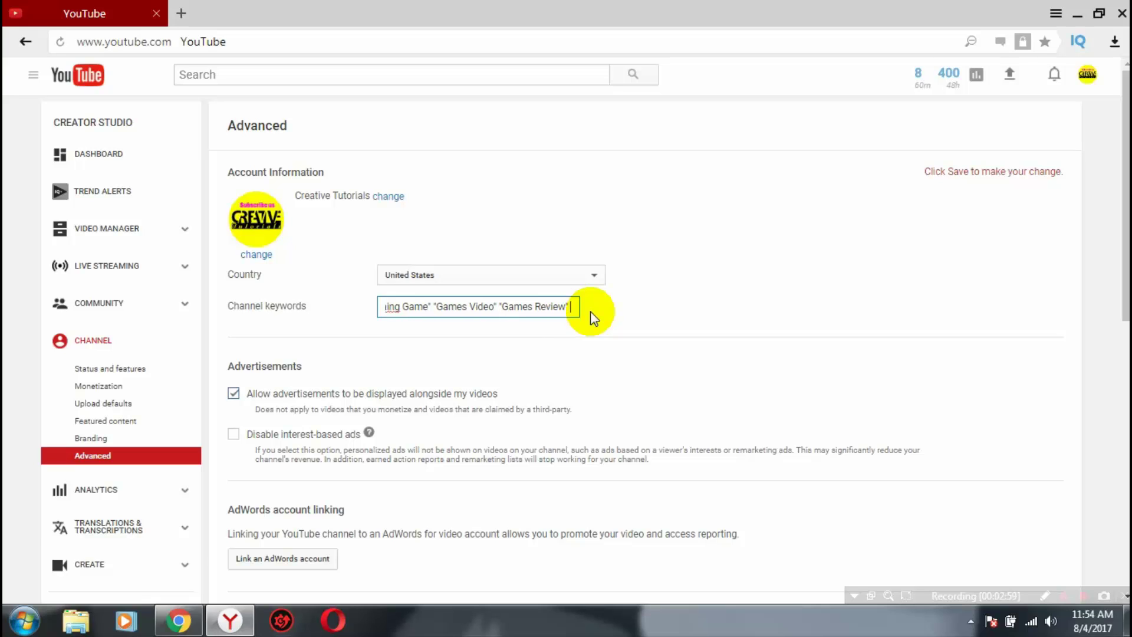
Add the quoted phrase "Games 2018" after the last channel keyword.
{"action": "type", "text": "\"I"}
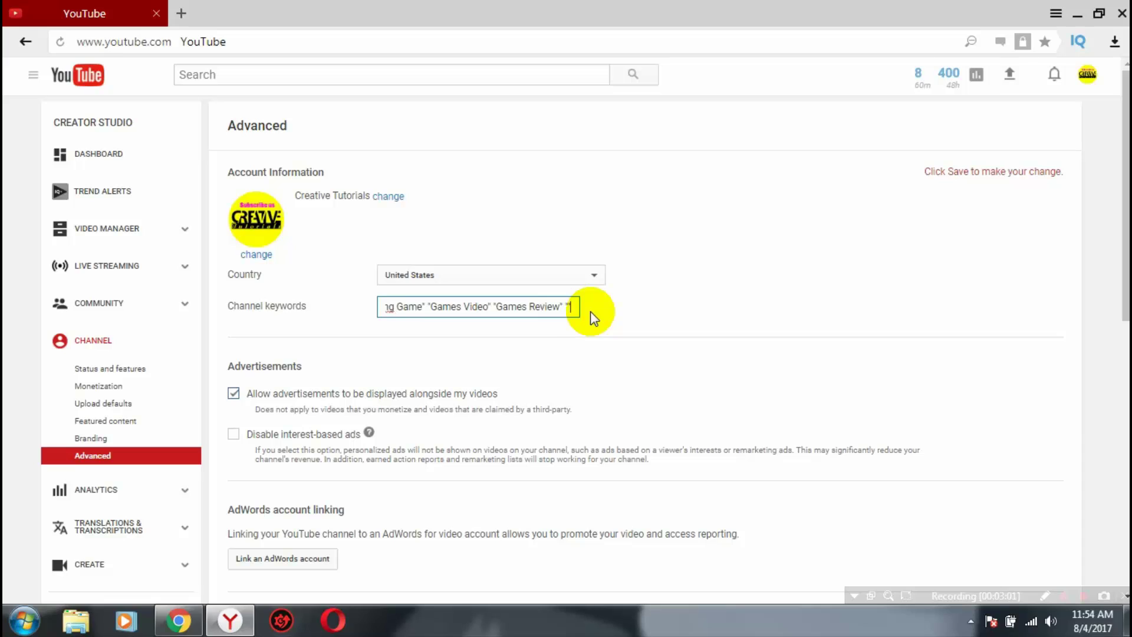
{"action": "type", "text": "Games"}
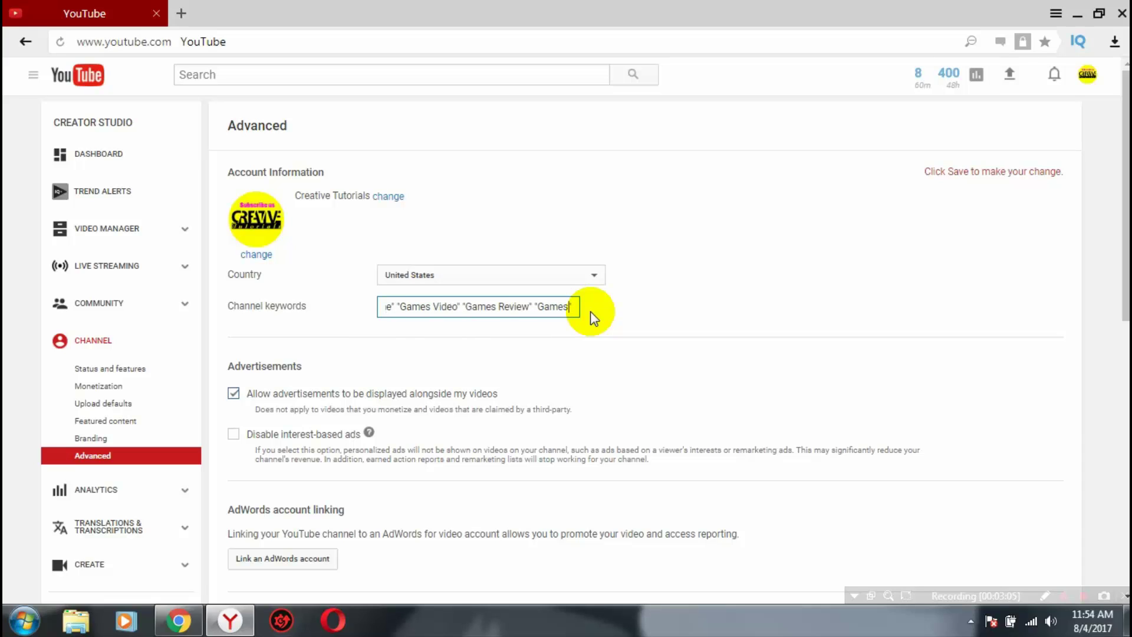
{"action": "type", "text": " 20"}
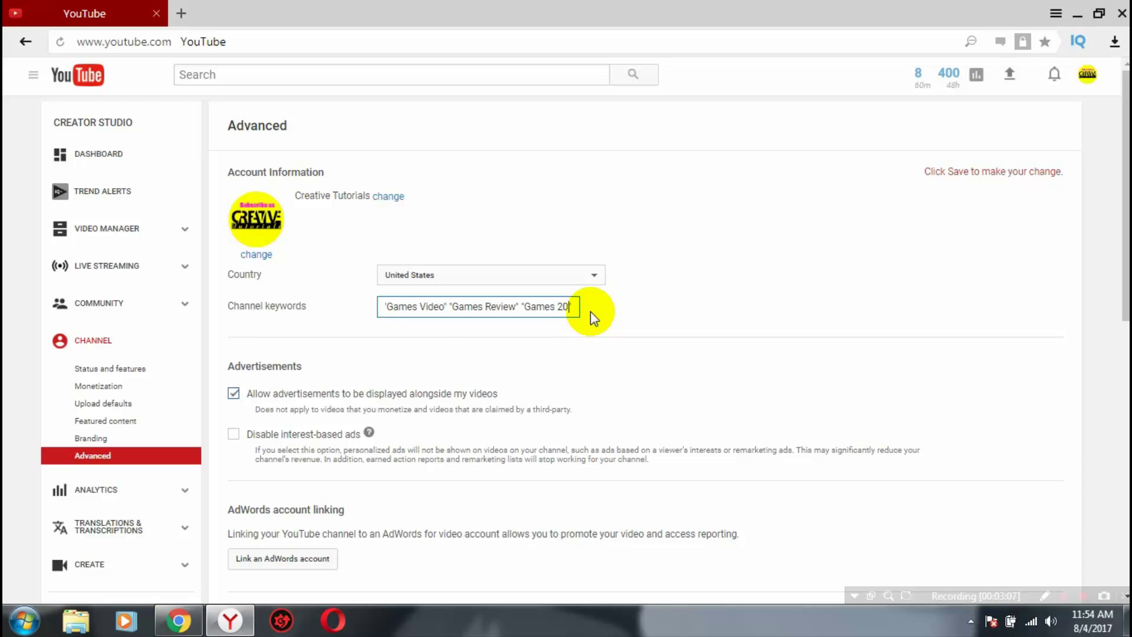
{"action": "type", "text": "18"}
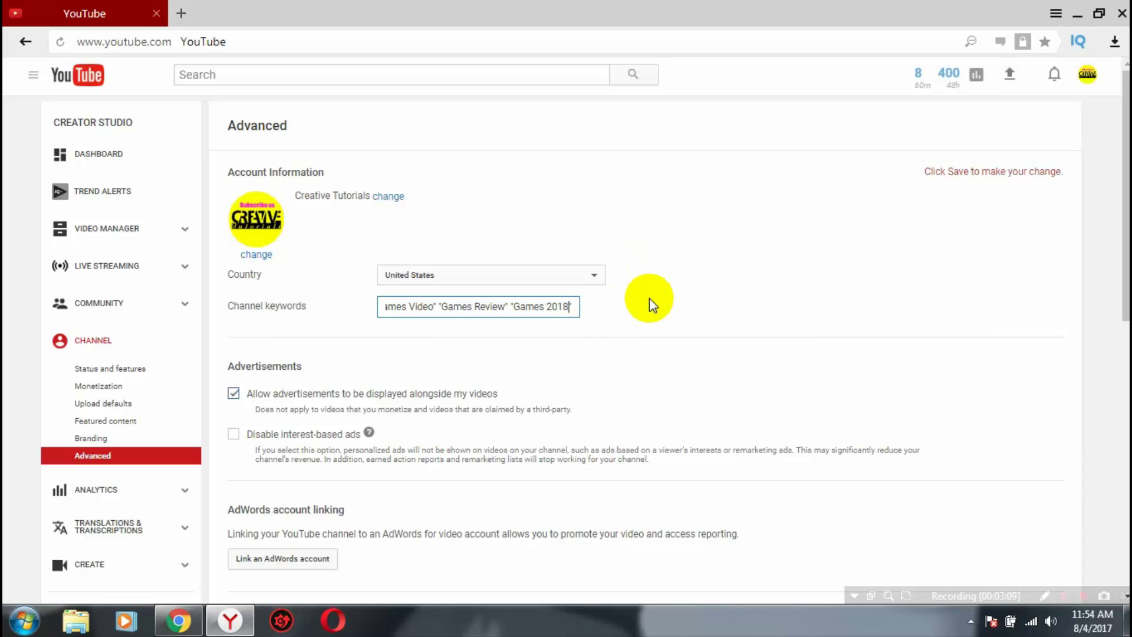
Close the quotation mark after "Games 2018" in the channel keywords and save the advanced channel settings.
{"action": "type", "text": "\""}
{"action": "left_click", "coordinate": [576, 306]}
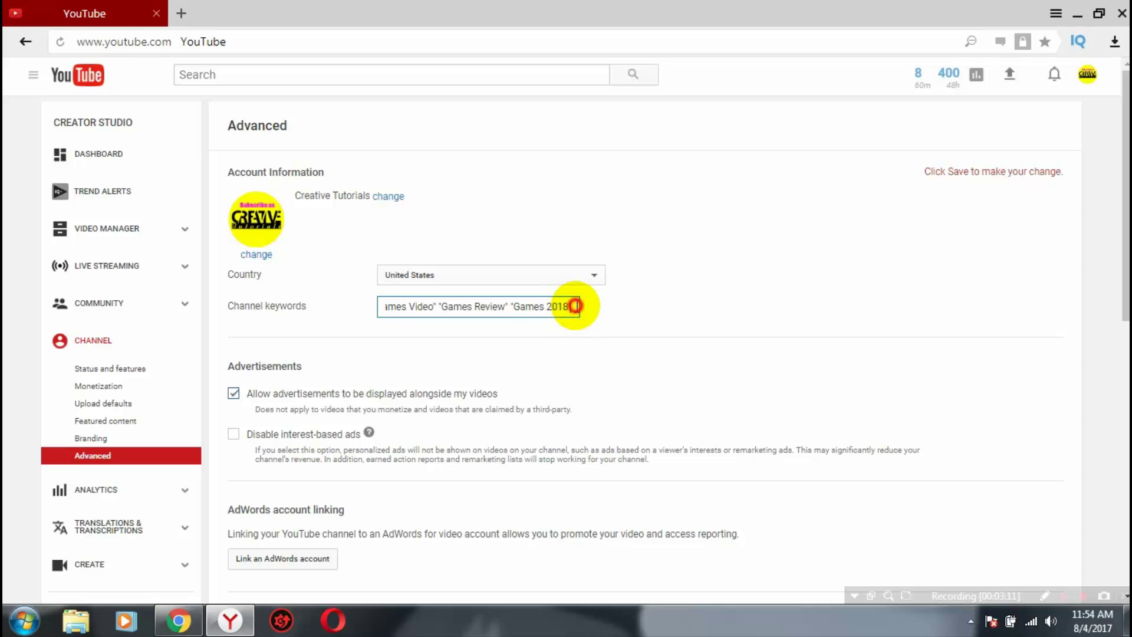
{"action": "left_click_drag", "start_coordinate": [576, 306], "coordinate": [253, 303]}
{"action": "left_click", "coordinate": [689, 320]}
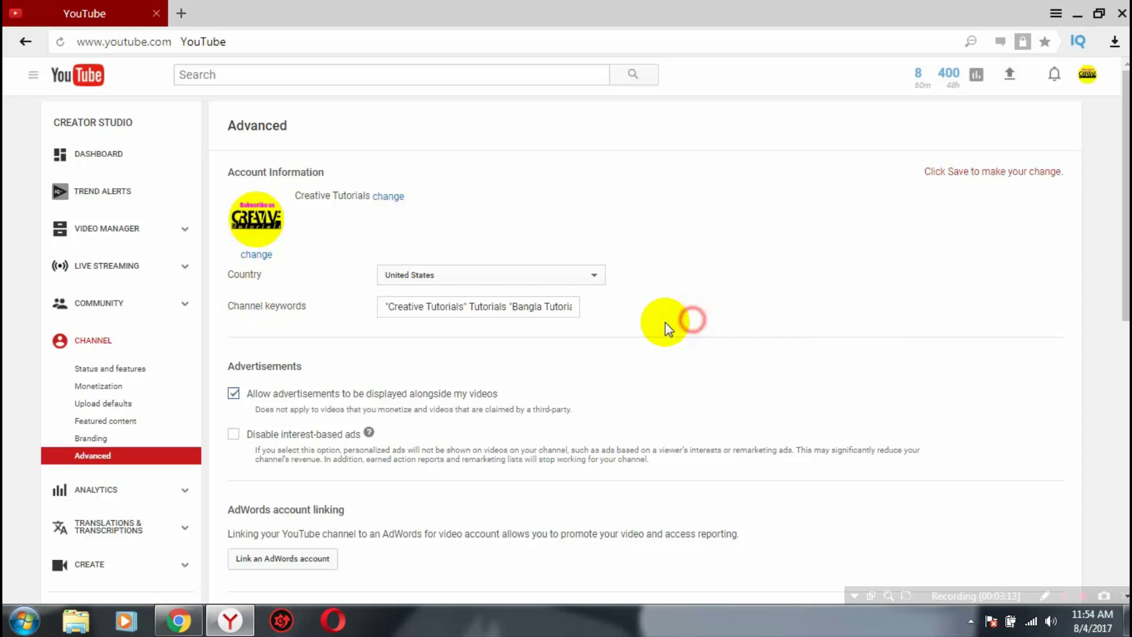
{"action": "scroll", "coordinate": [600, 338], "scroll_direction": "down", "scroll_amount": 10}
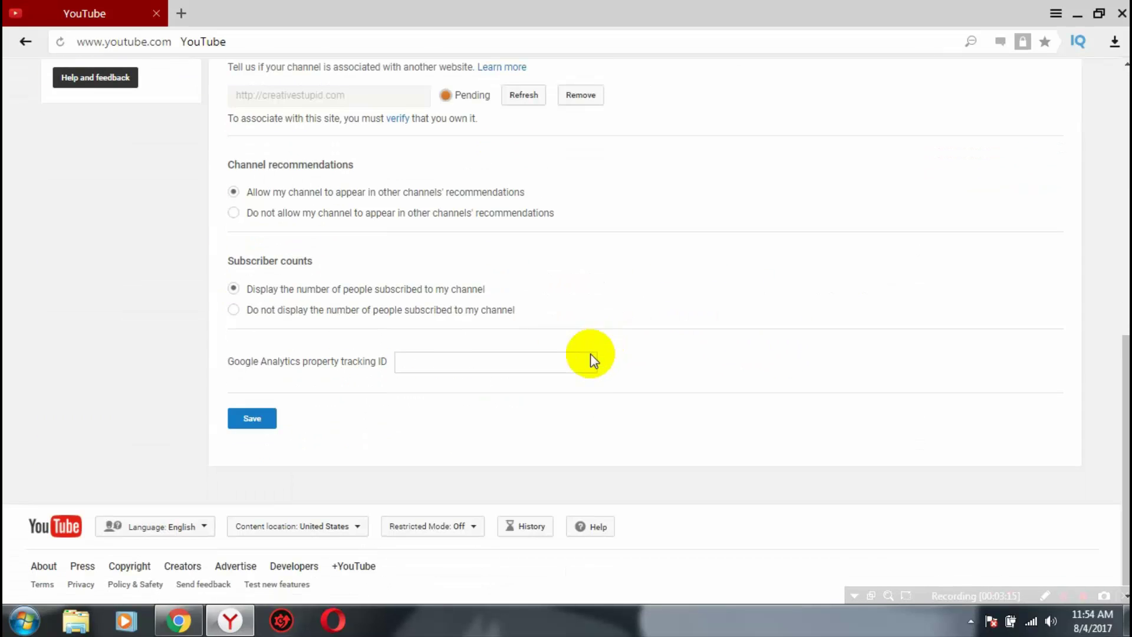
{"action": "left_click", "coordinate": [251, 418]}
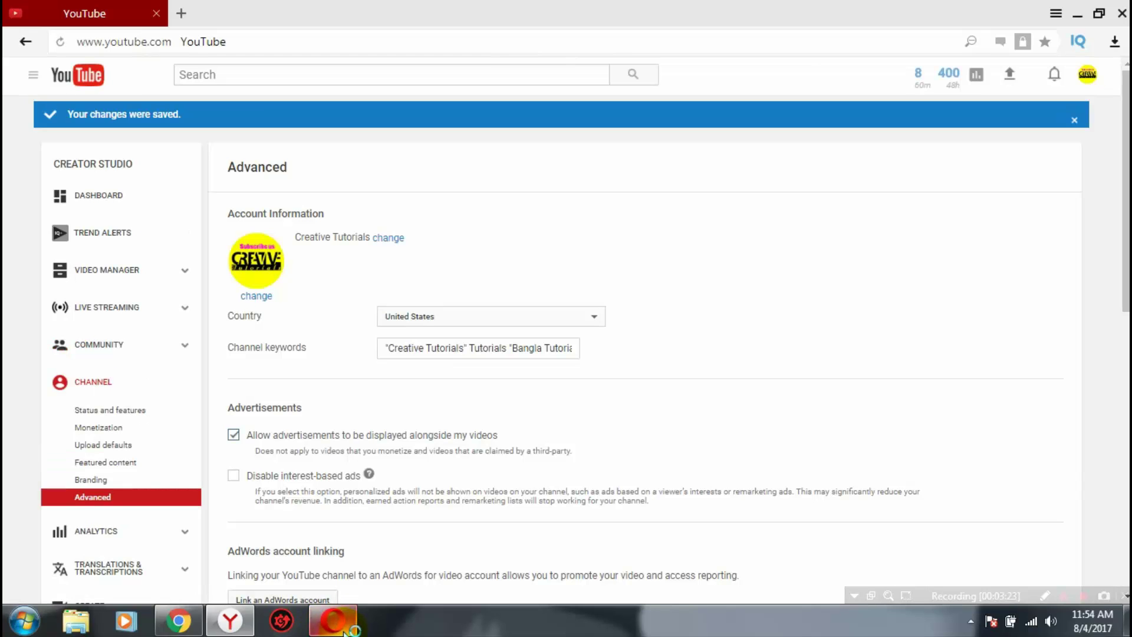
{"action": "left_click", "coordinate": [345, 627]}
{"action": "left_click", "coordinate": [298, 43]}
{"action": "key", "text": "Down"}
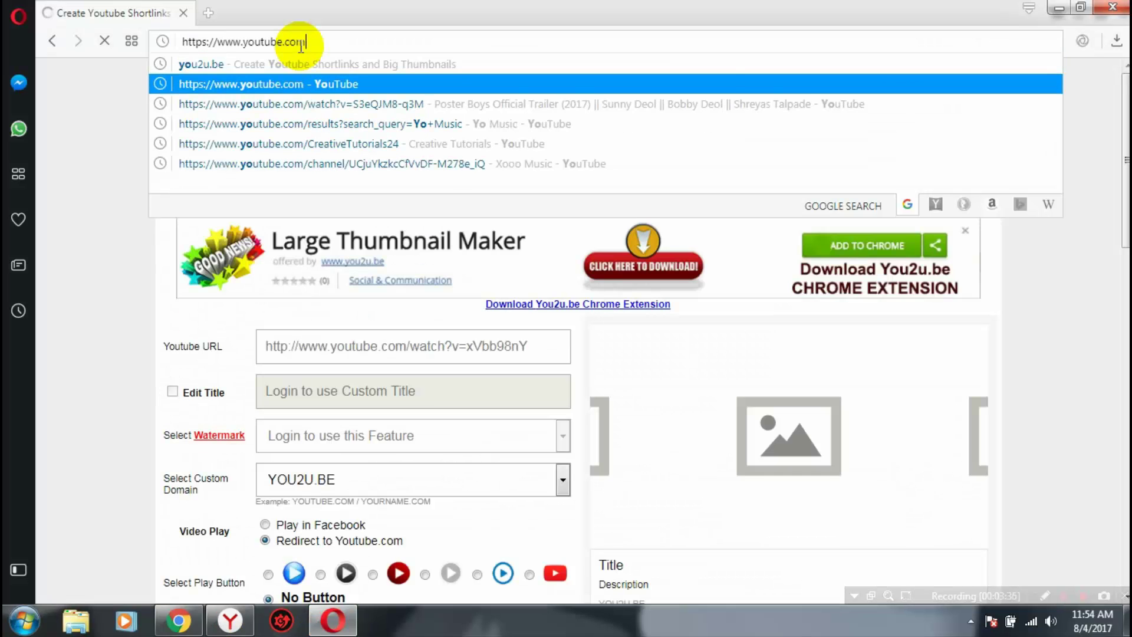
{"action": "key", "text": "Return"}
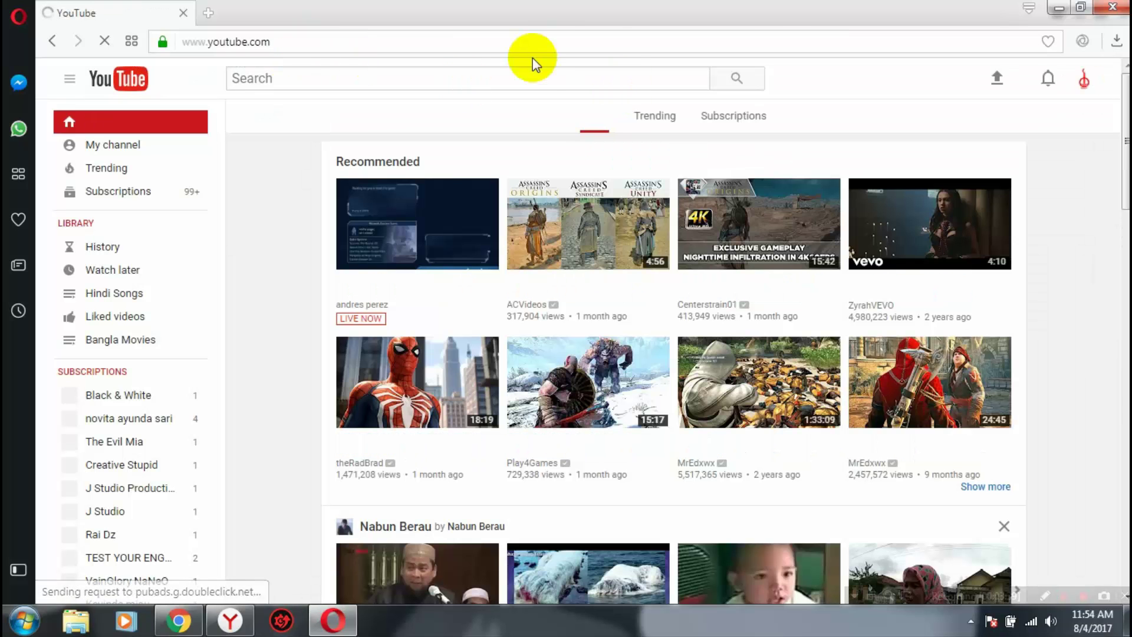
Search YouTube for "creative tutorials".
{"action": "type", "text": "cr"}
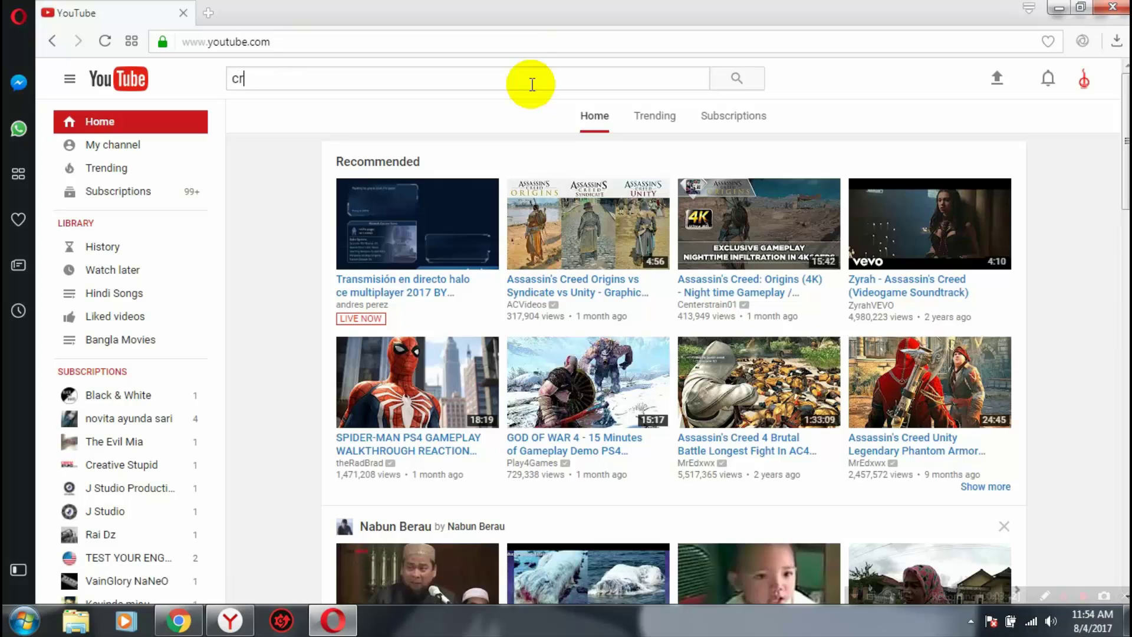
{"action": "type", "text": "eative"}
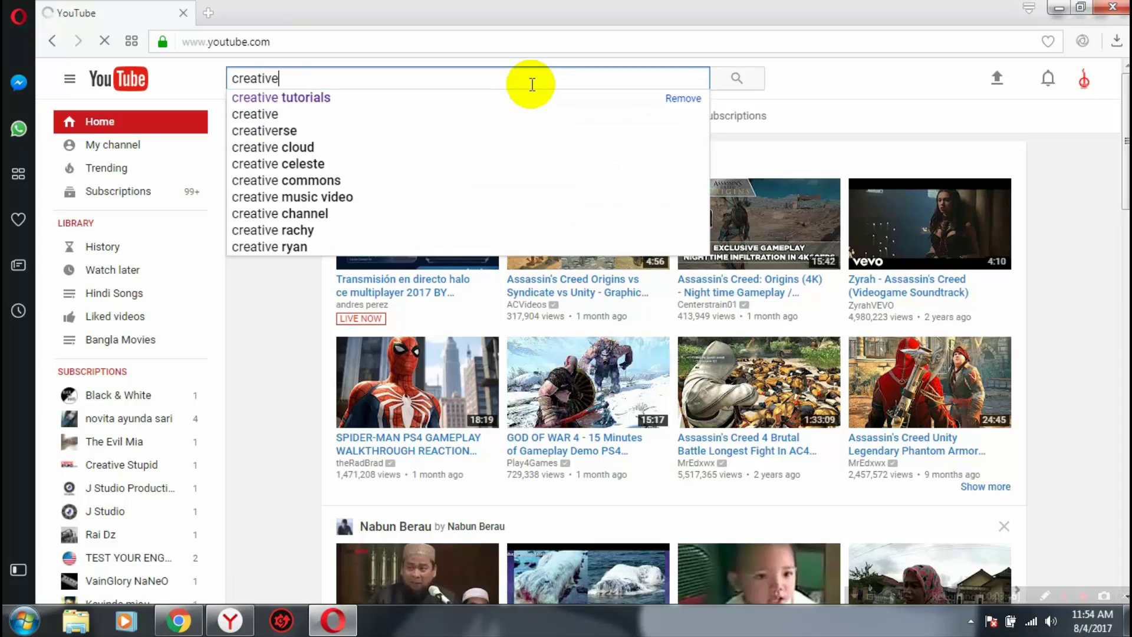
{"action": "key", "text": "Down"}
{"action": "key", "text": "Return"}
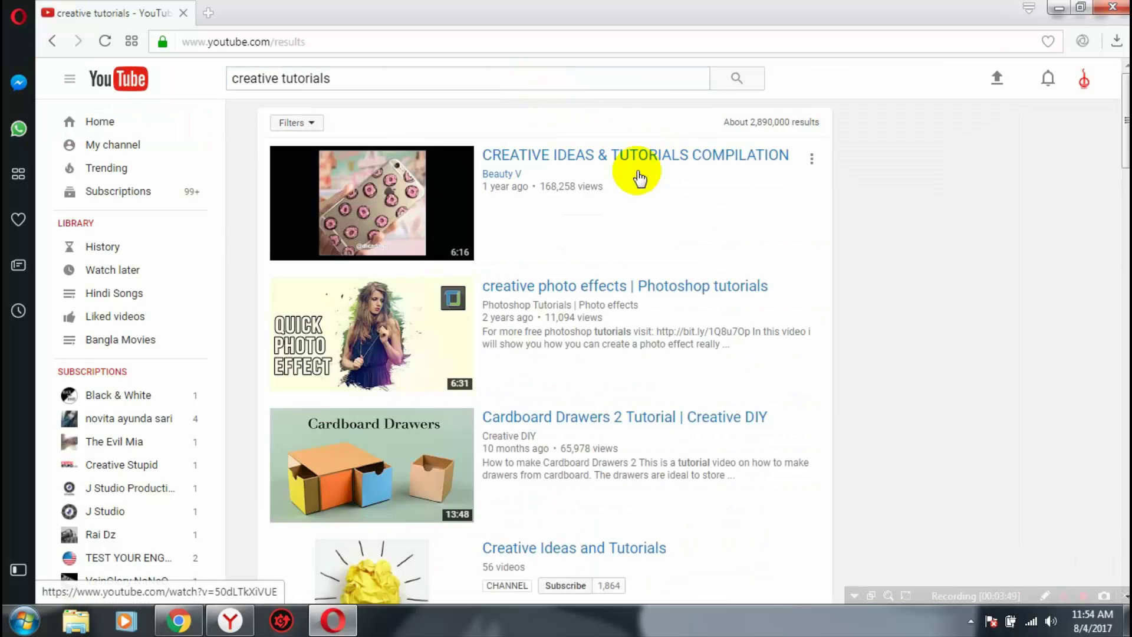
Look through the first page of search results for the Creative Tutorials channel.
{"action": "scroll", "coordinate": [547, 188], "scroll_direction": "down", "scroll_amount": 6}
{"action": "scroll", "coordinate": [547, 196], "scroll_direction": "down", "scroll_amount": 5}
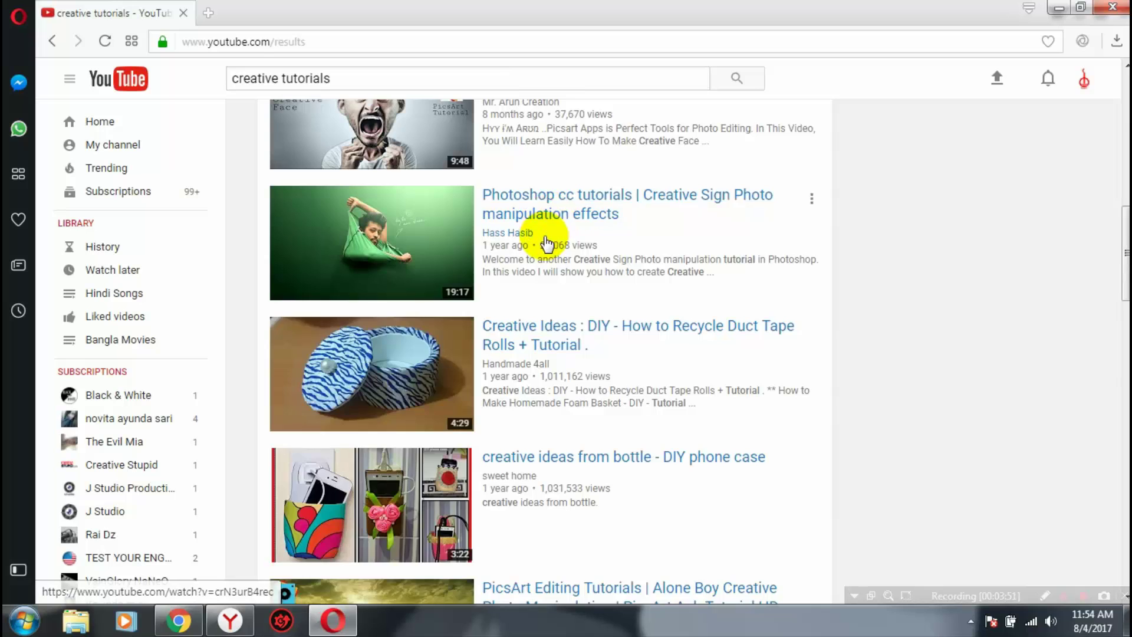
{"action": "scroll", "coordinate": [543, 215], "scroll_direction": "down", "scroll_amount": 10}
{"action": "scroll", "coordinate": [545, 254], "scroll_direction": "down", "scroll_amount": 5}
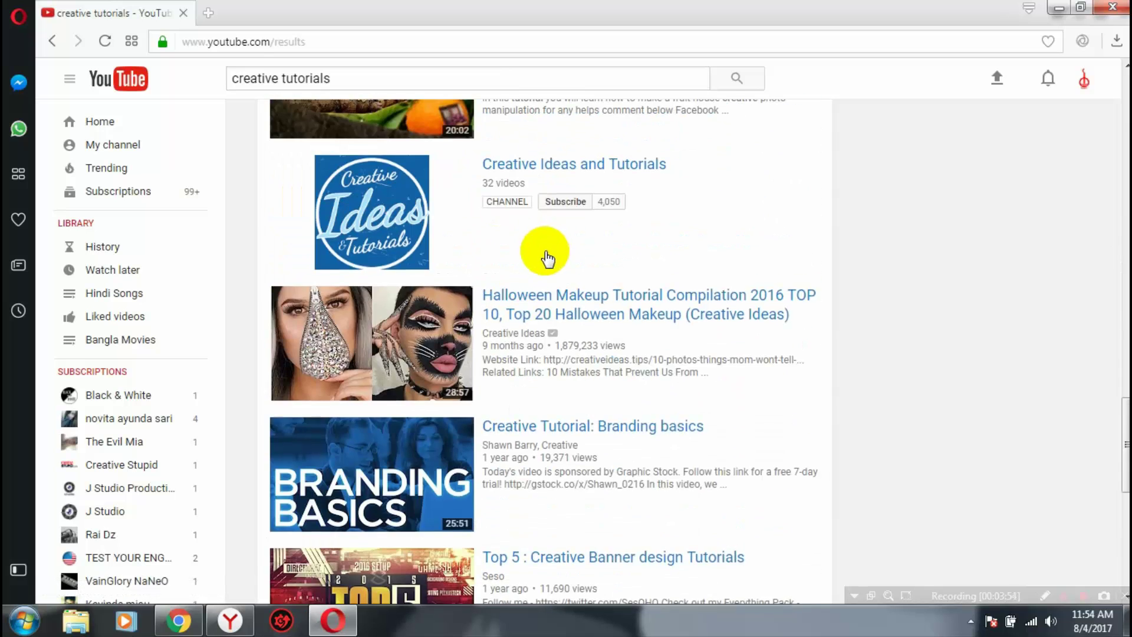
{"action": "scroll", "coordinate": [545, 254], "scroll_direction": "down", "scroll_amount": 8}
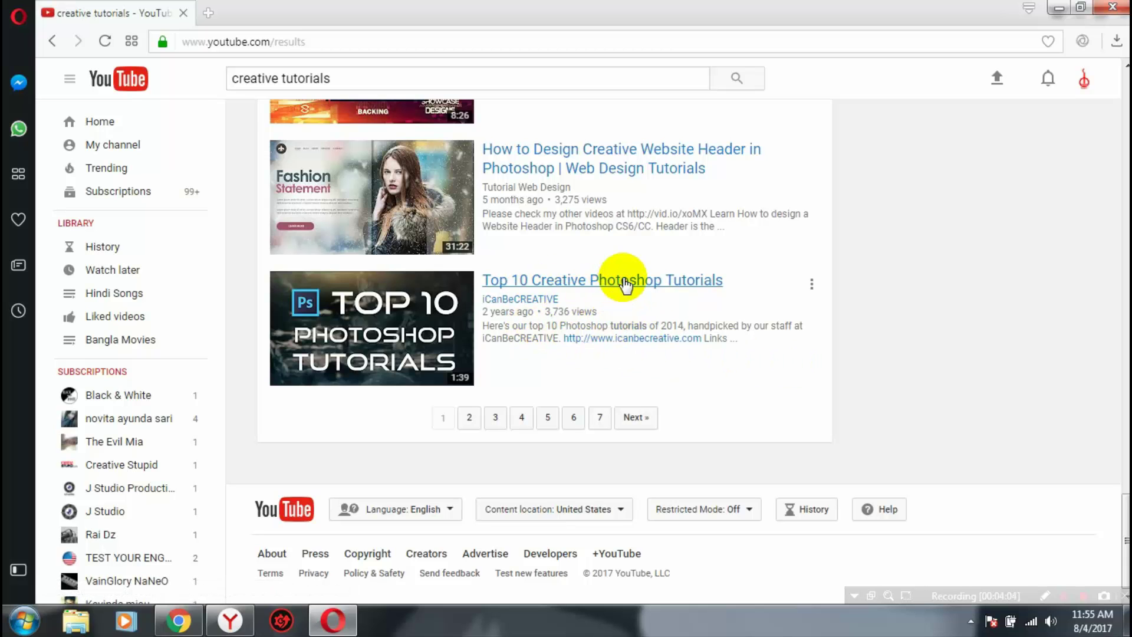
{"action": "scroll", "coordinate": [466, 192], "scroll_direction": "up", "scroll_amount": 15}
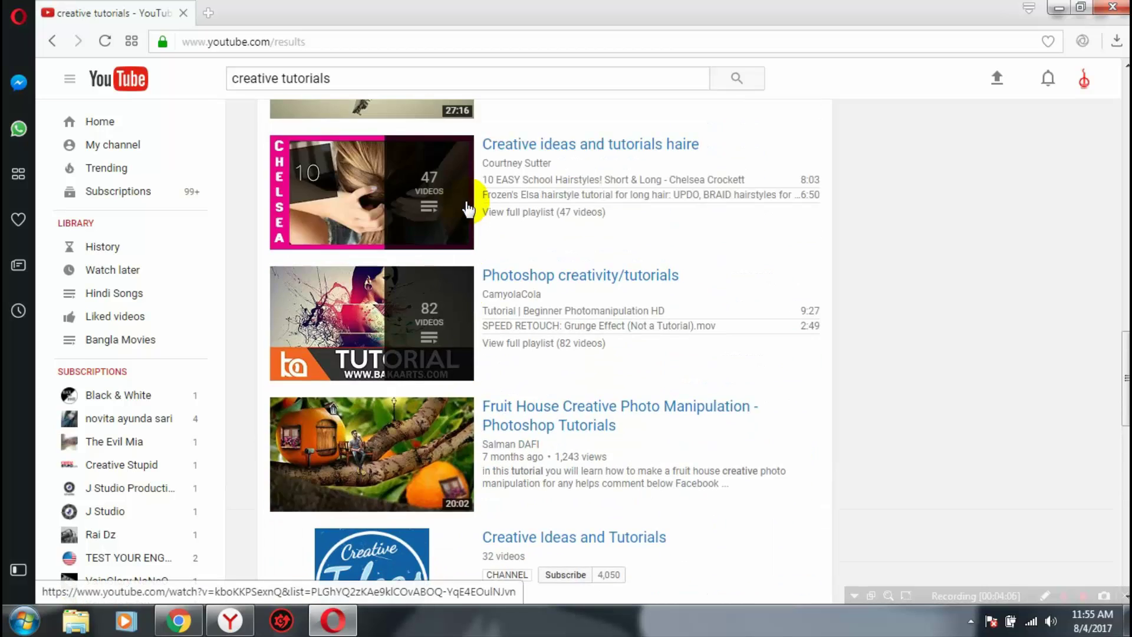
{"action": "scroll", "coordinate": [543, 194], "scroll_direction": "down", "scroll_amount": 8}
{"action": "scroll", "coordinate": [558, 227], "scroll_direction": "down", "scroll_amount": 10}
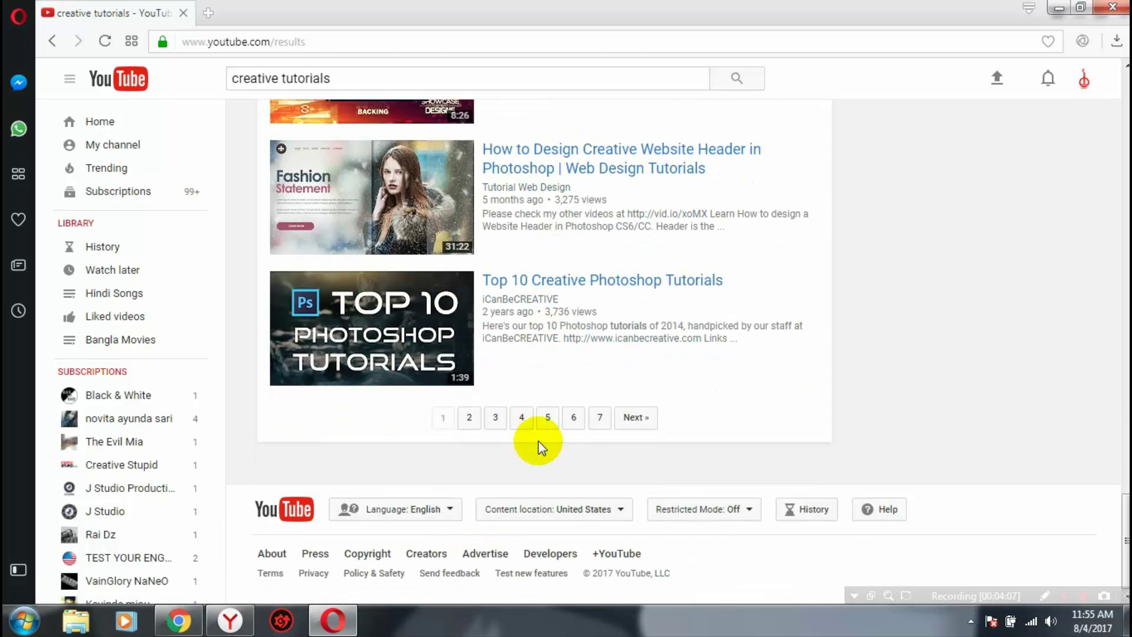
Open page 2 of the search results and check it for the Creative Tutorials channel.
{"action": "left_click", "coordinate": [471, 419]}
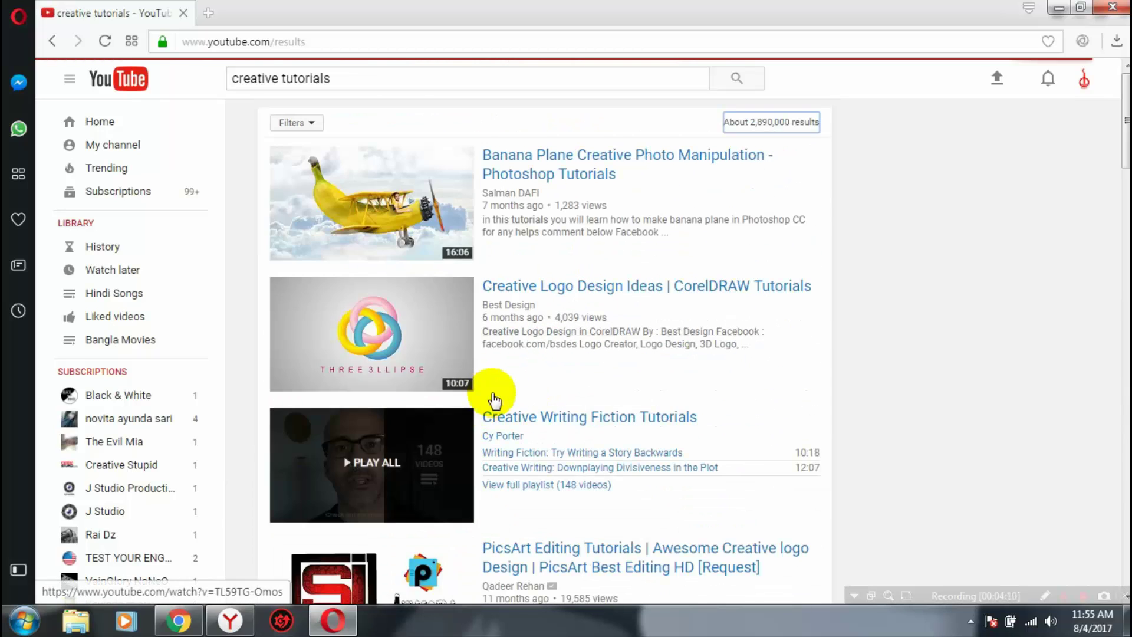
{"action": "scroll", "coordinate": [493, 396], "scroll_direction": "down", "scroll_amount": 7}
{"action": "scroll", "coordinate": [493, 396], "scroll_direction": "up", "scroll_amount": 1}
{"action": "scroll", "coordinate": [495, 401], "scroll_direction": "down", "scroll_amount": 15}
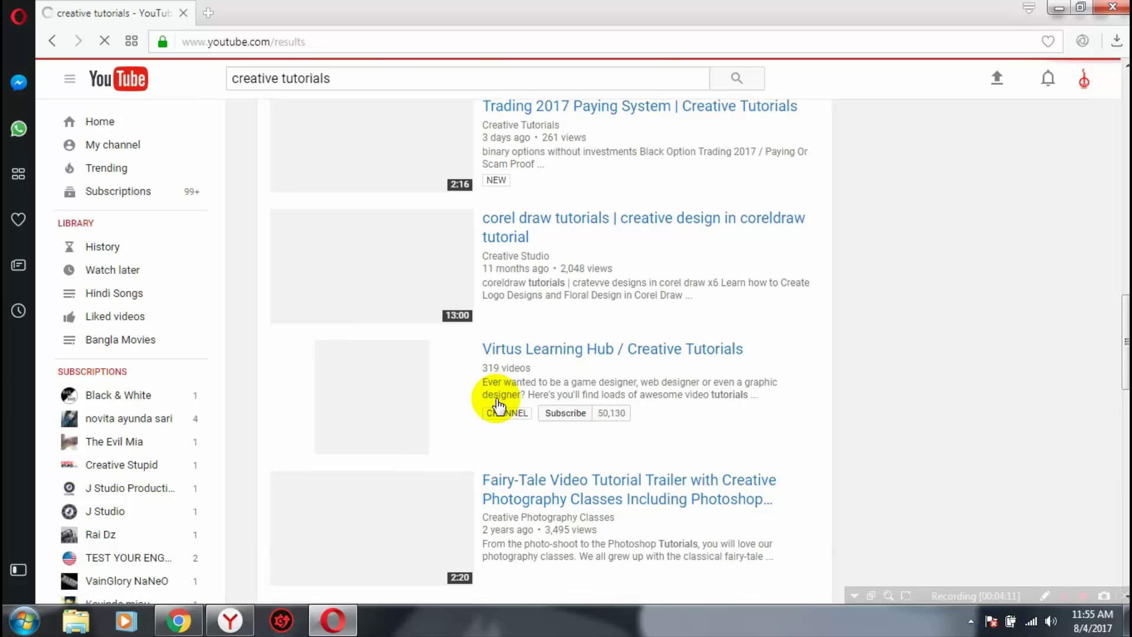
{"action": "scroll", "coordinate": [499, 400], "scroll_direction": "up", "scroll_amount": 11}
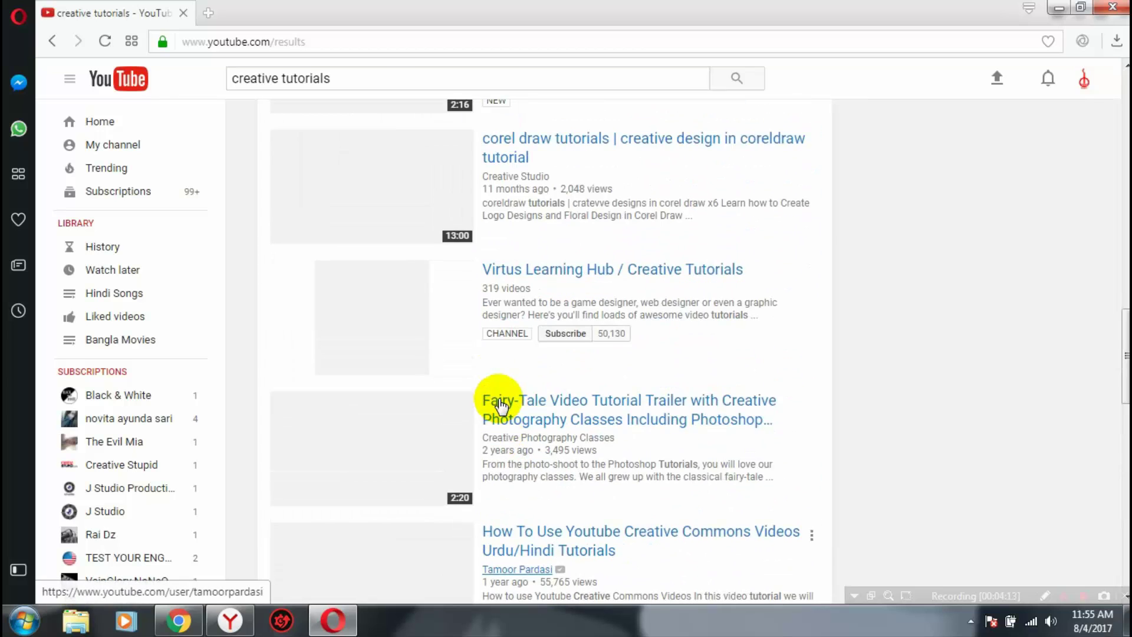
{"action": "scroll", "coordinate": [513, 404], "scroll_direction": "down", "scroll_amount": 15}
{"action": "scroll", "coordinate": [527, 406], "scroll_direction": "down", "scroll_amount": 2}
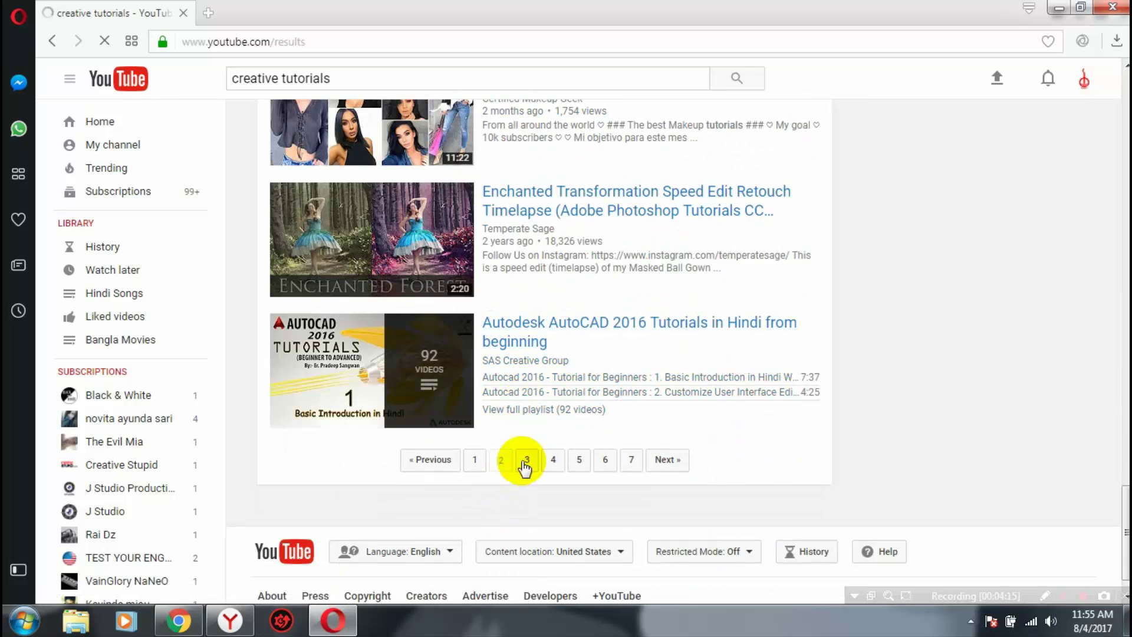
Go to page 3 of the search results and look for the Creative Tutorials channel there.
{"action": "left_click", "coordinate": [525, 458]}
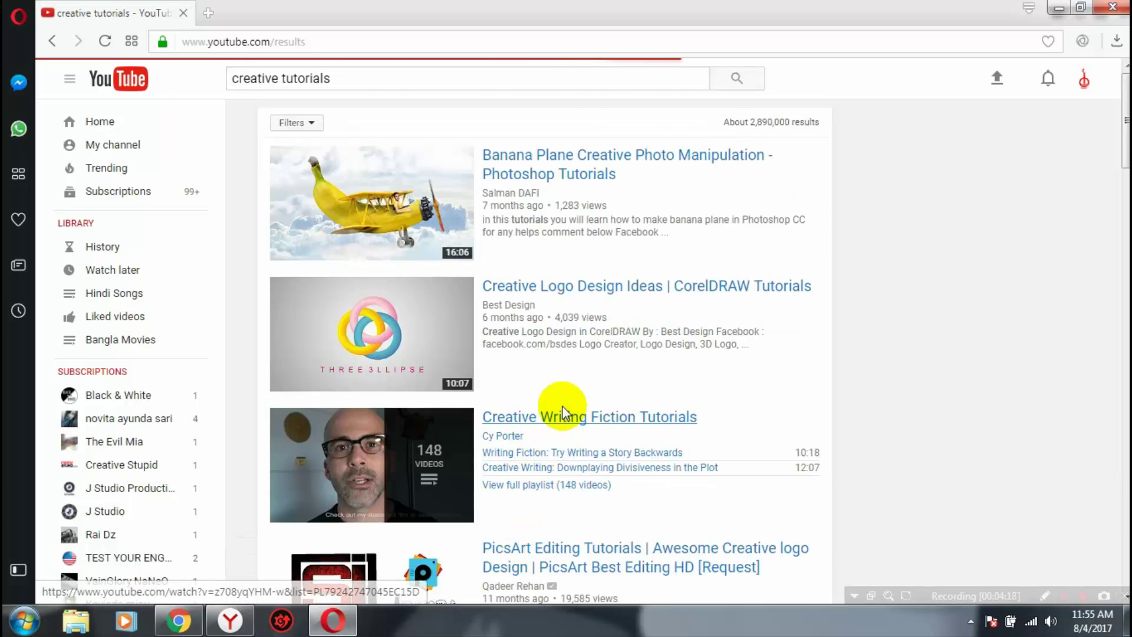
{"action": "scroll", "coordinate": [557, 420], "scroll_direction": "down", "scroll_amount": 12}
{"action": "scroll", "coordinate": [561, 416], "scroll_direction": "down", "scroll_amount": 6}
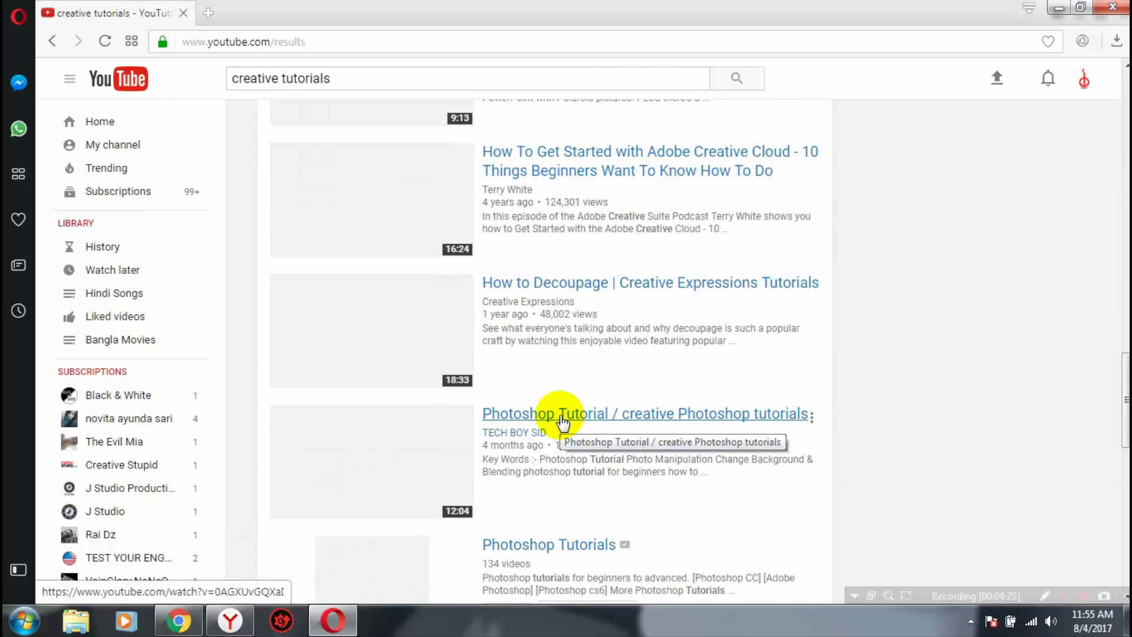
{"action": "scroll", "coordinate": [562, 416], "scroll_direction": "up", "scroll_amount": 6}
{"action": "scroll", "coordinate": [561, 416], "scroll_direction": "down", "scroll_amount": 5}
{"action": "scroll", "coordinate": [561, 426], "scroll_direction": "down", "scroll_amount": 3}
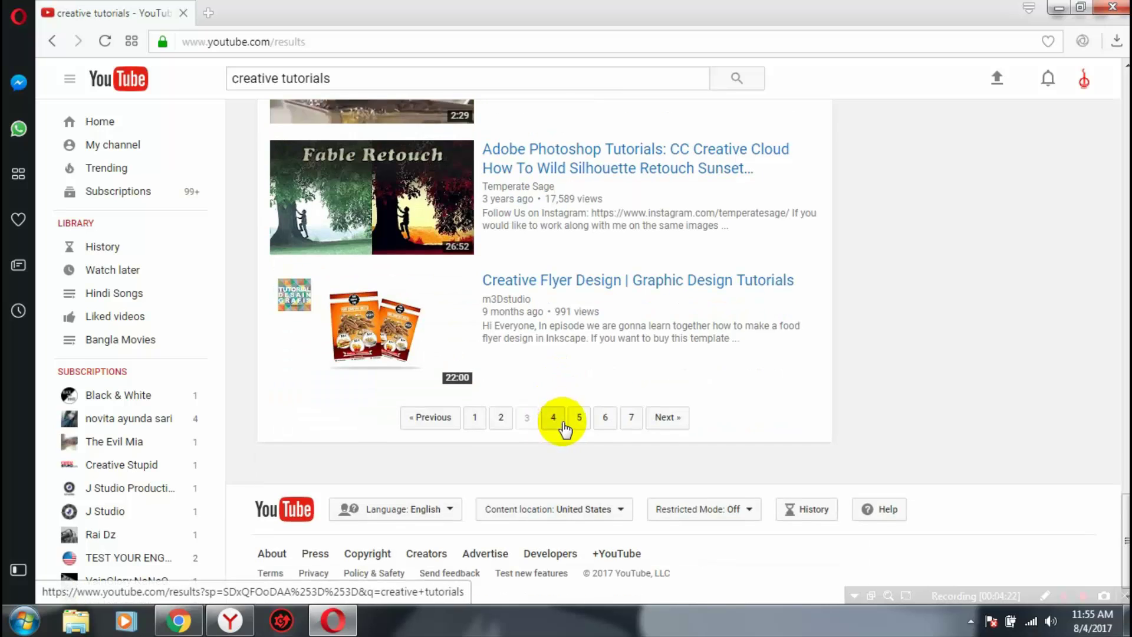
Skip to page 5 of the search results and scan it for the Creative Tutorials channel.
{"action": "left_click", "coordinate": [579, 419]}
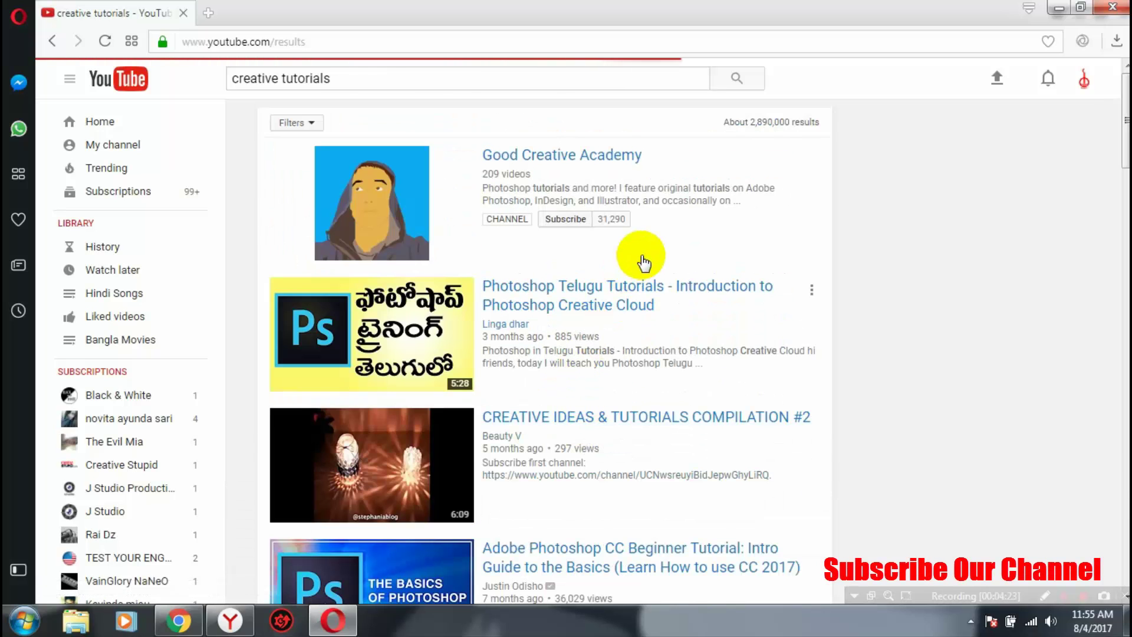
{"action": "scroll", "coordinate": [646, 287], "scroll_direction": "down", "scroll_amount": 5}
{"action": "scroll", "coordinate": [649, 289], "scroll_direction": "down", "scroll_amount": 15}
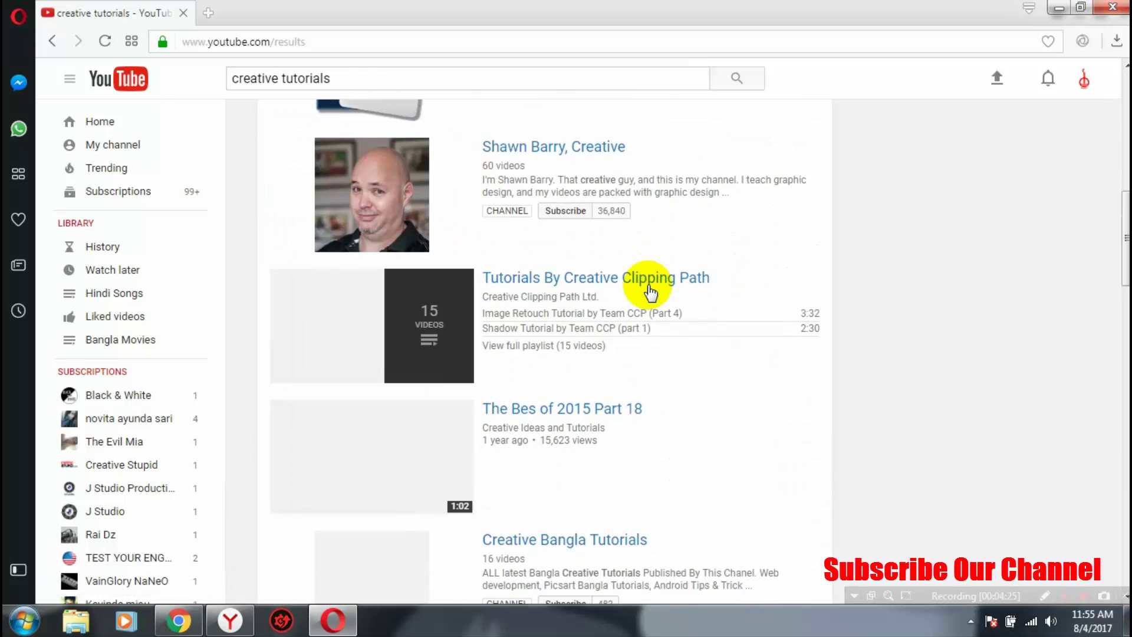
{"action": "scroll", "coordinate": [650, 298], "scroll_direction": "down", "scroll_amount": 10}
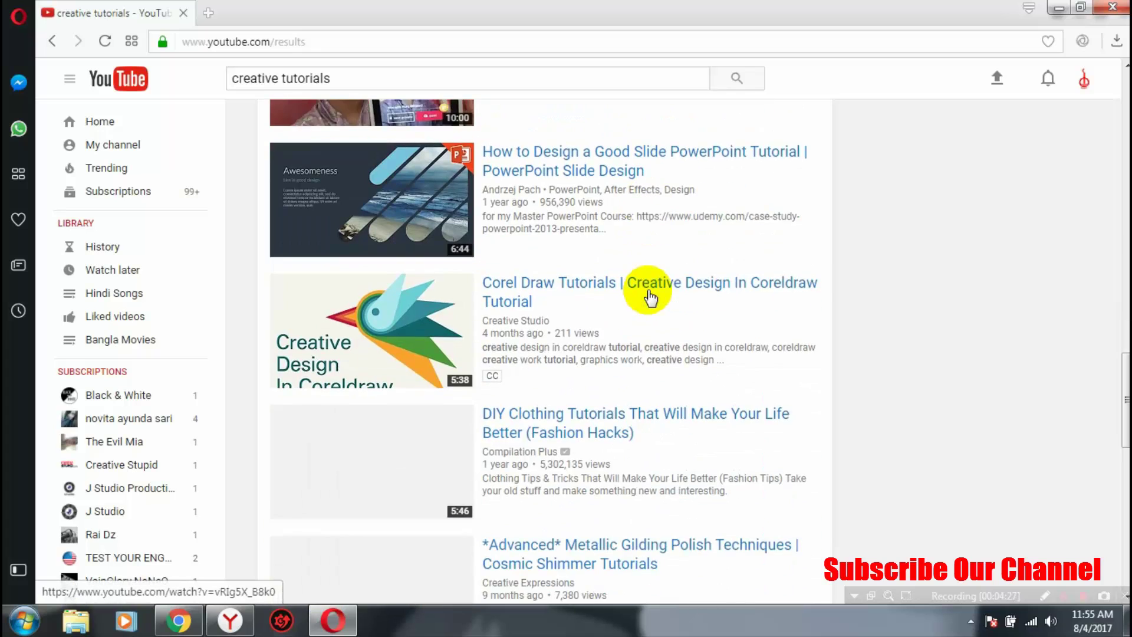
{"action": "scroll", "coordinate": [648, 298], "scroll_direction": "down", "scroll_amount": 2}
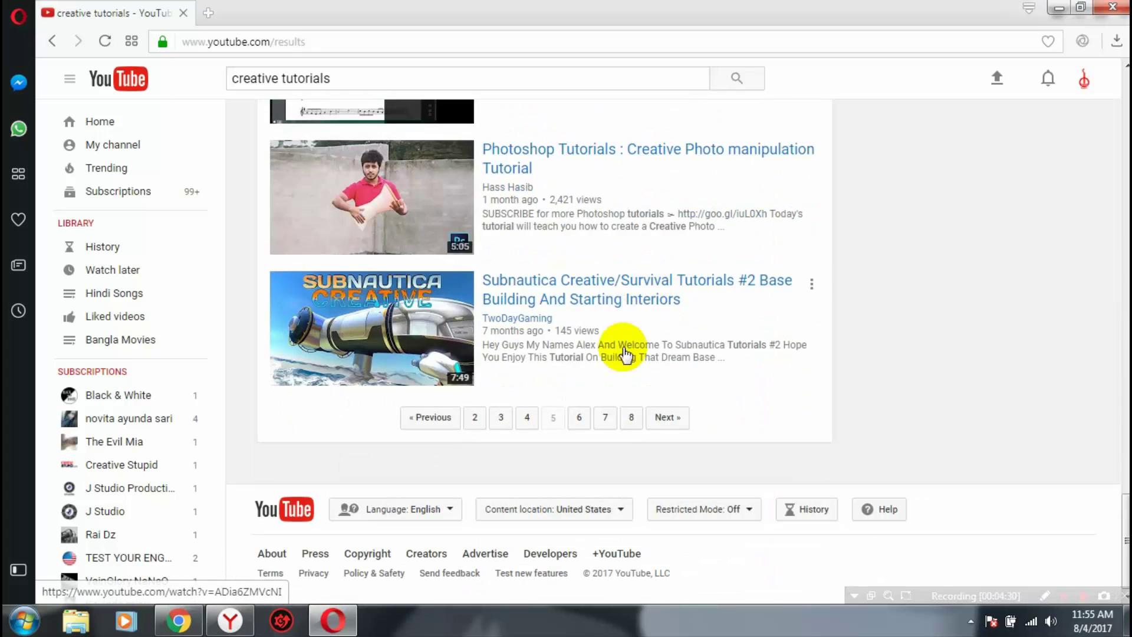
Return to page 4 of the search results and locate the Creative Tutorials channel among its entries.
{"action": "left_click", "coordinate": [534, 425]}
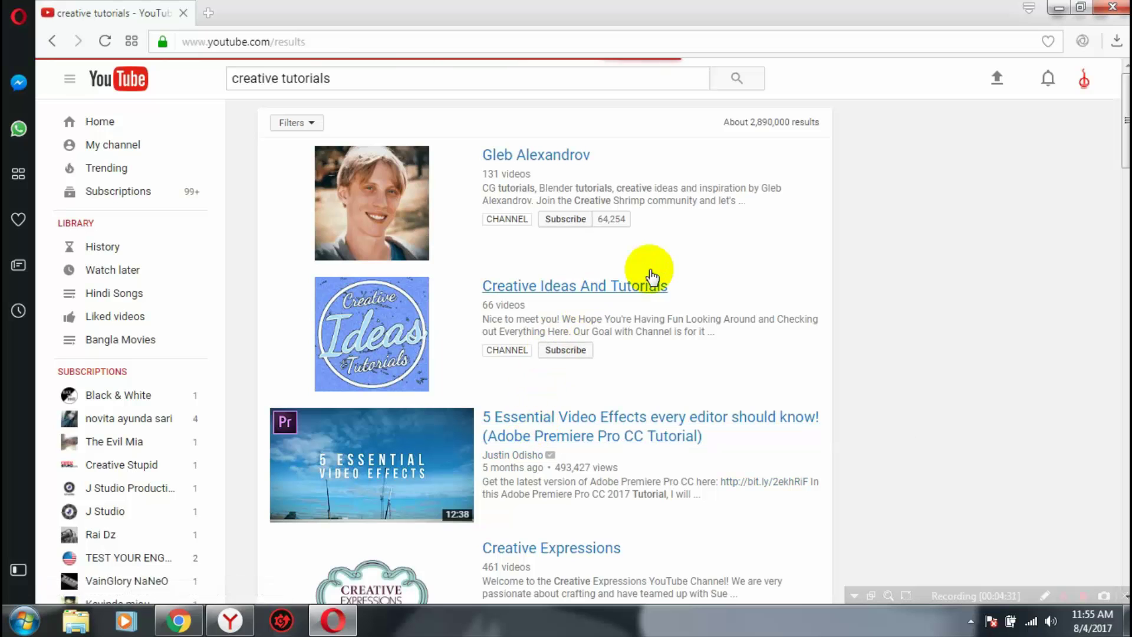
{"action": "scroll", "coordinate": [644, 303], "scroll_direction": "down", "scroll_amount": 6}
{"action": "scroll", "coordinate": [597, 303], "scroll_direction": "down", "scroll_amount": 4}
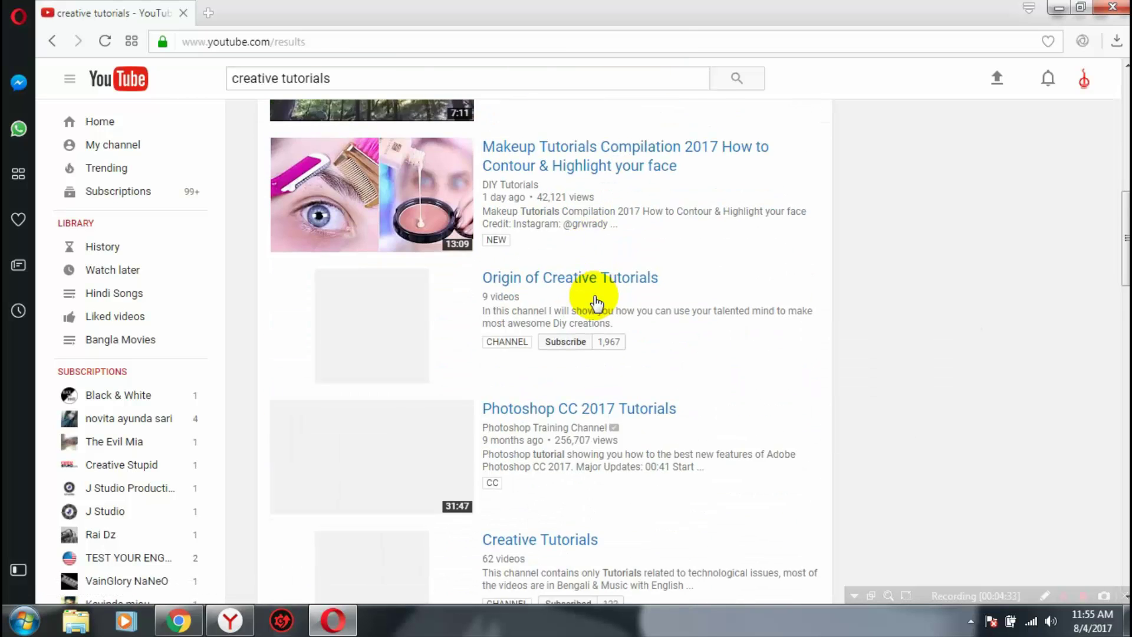
{"action": "scroll", "coordinate": [604, 277], "scroll_direction": "down", "scroll_amount": 4}
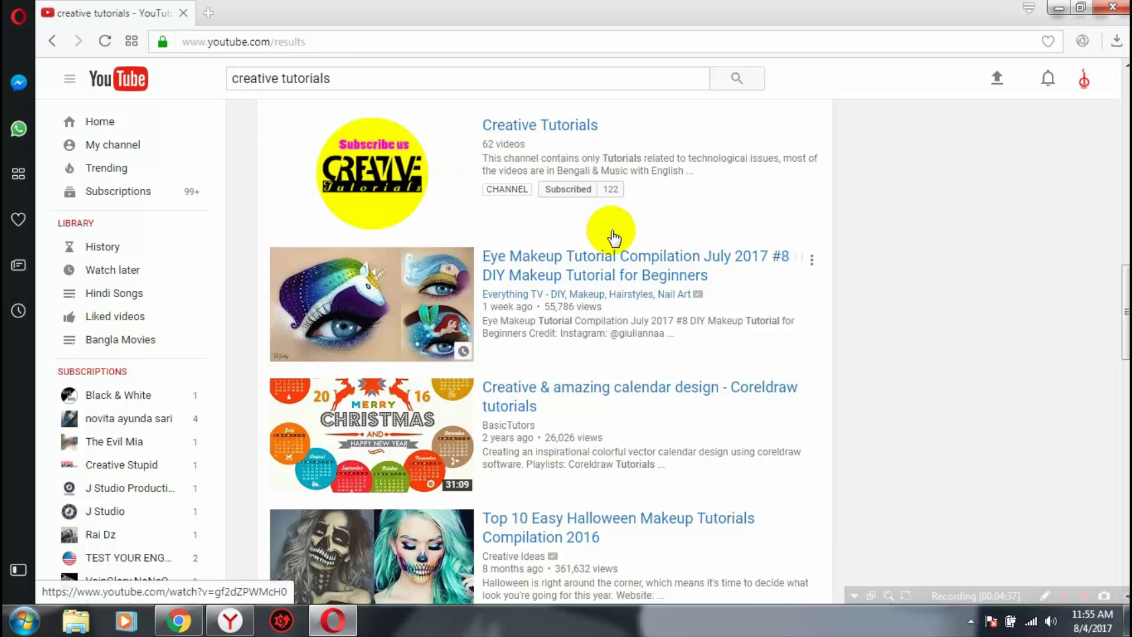
{"action": "scroll", "coordinate": [556, 465], "scroll_direction": "down", "scroll_amount": 15}
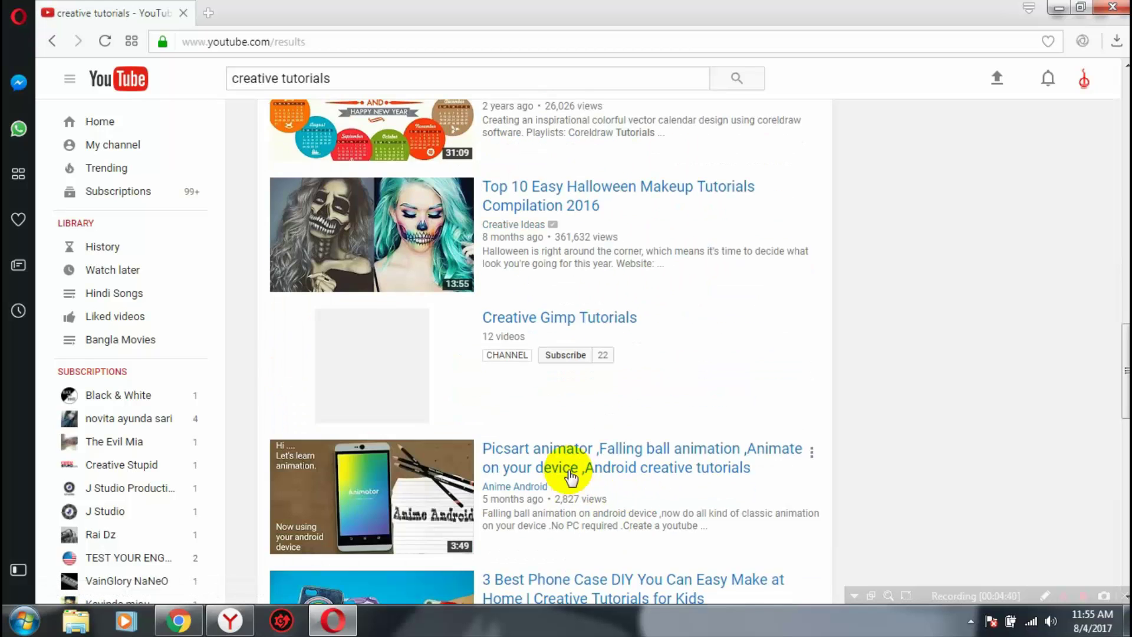
{"action": "scroll", "coordinate": [575, 455], "scroll_direction": "up", "scroll_amount": 15}
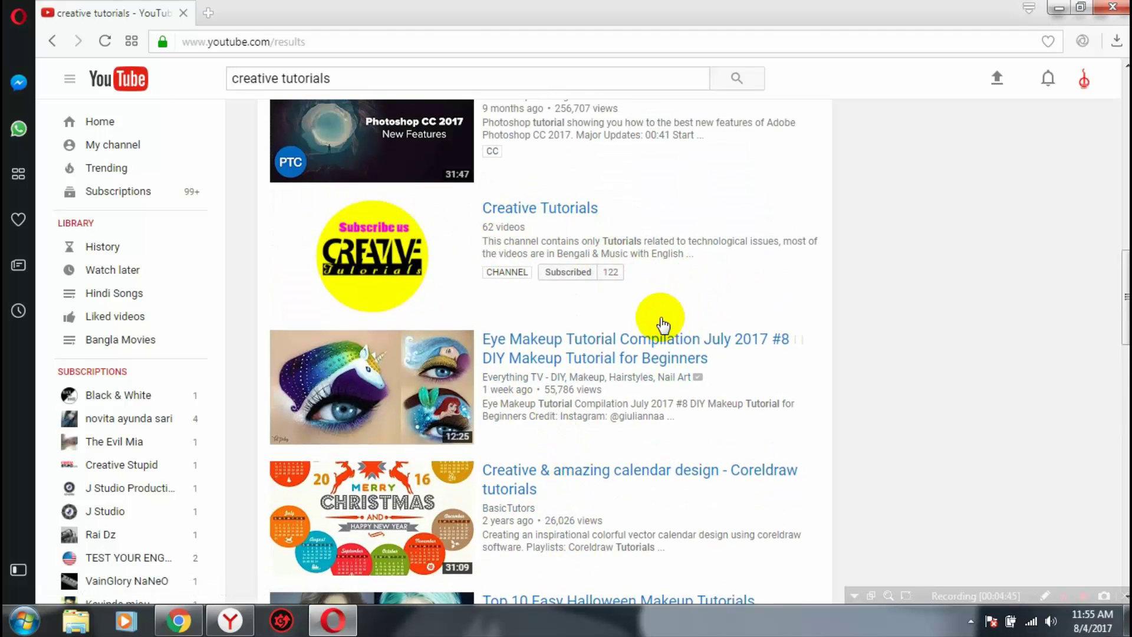
{"action": "scroll", "coordinate": [661, 323], "scroll_direction": "up", "scroll_amount": 3}
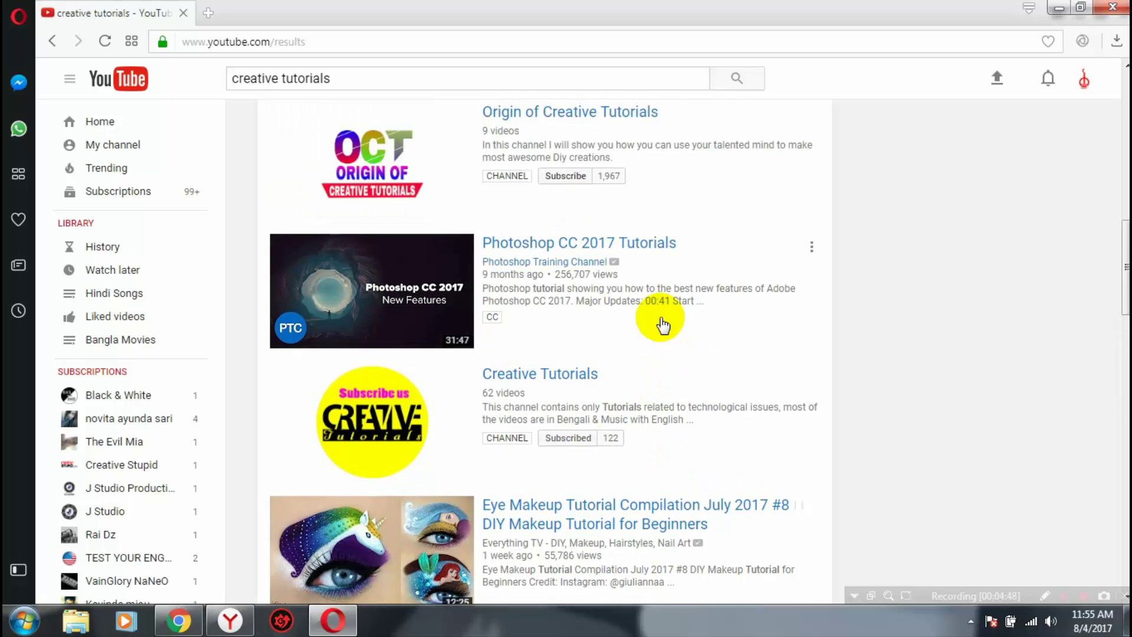
{"action": "scroll", "coordinate": [622, 442], "scroll_direction": "up", "scroll_amount": 2}
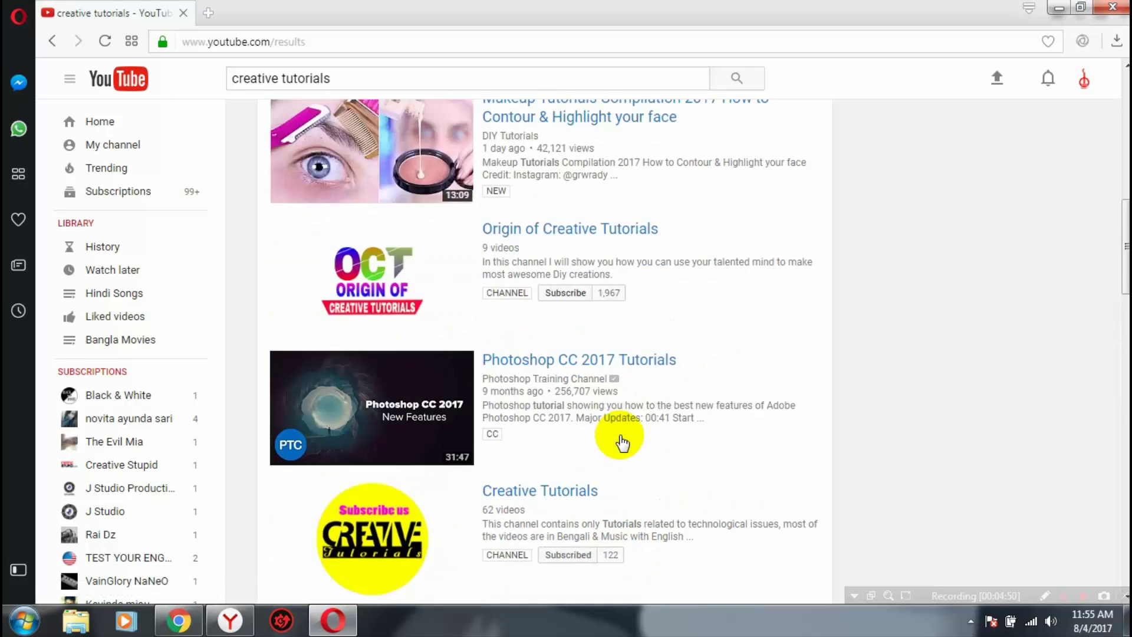
Filter the "creative tutorials" search results by type to list only channels.
{"action": "scroll", "coordinate": [622, 442], "scroll_direction": "up", "scroll_amount": 8}
{"action": "scroll", "coordinate": [619, 467], "scroll_direction": "down", "scroll_amount": 10}
{"action": "scroll", "coordinate": [518, 392], "scroll_direction": "up", "scroll_amount": 14}
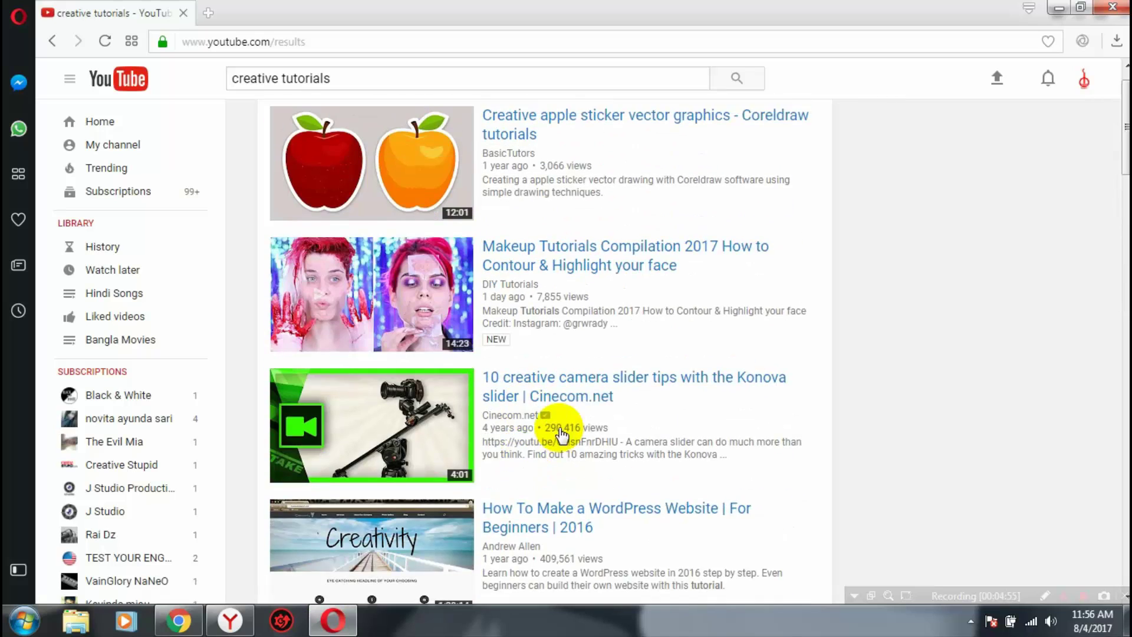
{"action": "scroll", "coordinate": [560, 433], "scroll_direction": "up", "scroll_amount": 2}
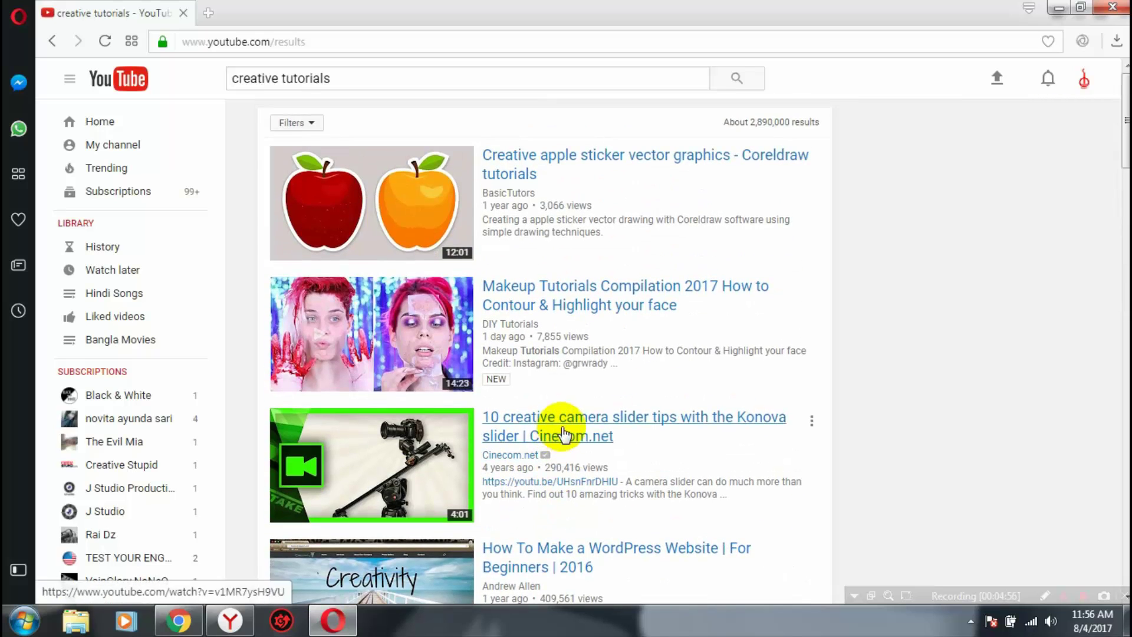
{"action": "left_click", "coordinate": [293, 123]}
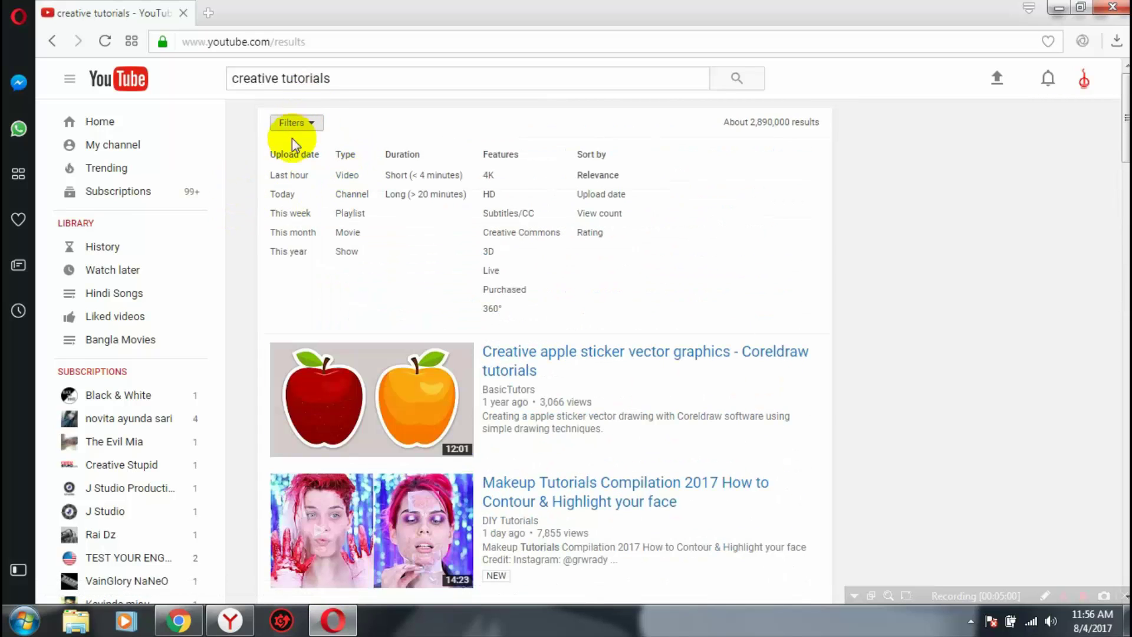
{"action": "left_click", "coordinate": [366, 195]}
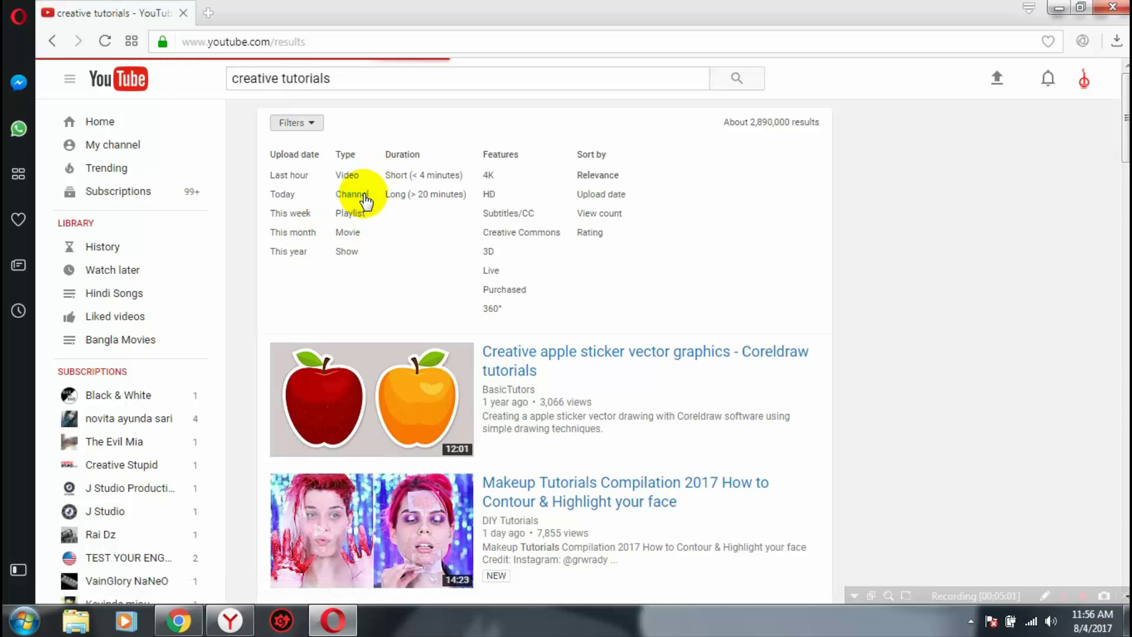
Look through the first page of channel results to find where the Creative Tutorials channel ranks.
{"action": "scroll", "coordinate": [500, 271], "scroll_direction": "down", "scroll_amount": 14}
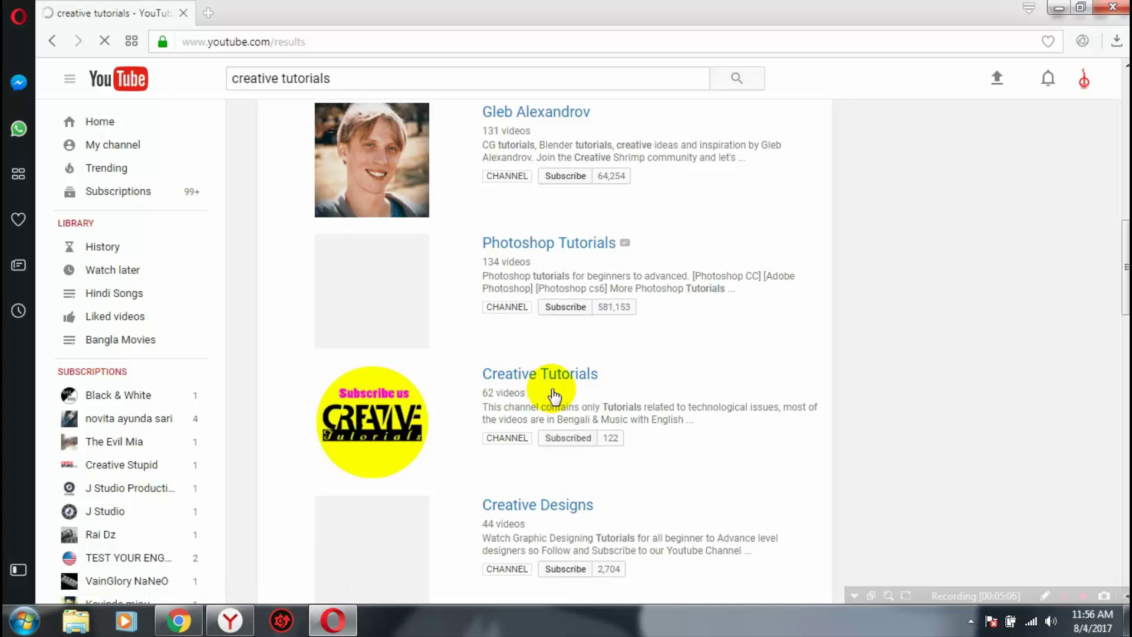
{"action": "scroll", "coordinate": [589, 413], "scroll_direction": "down", "scroll_amount": 8}
{"action": "scroll", "coordinate": [648, 457], "scroll_direction": "down", "scroll_amount": 14}
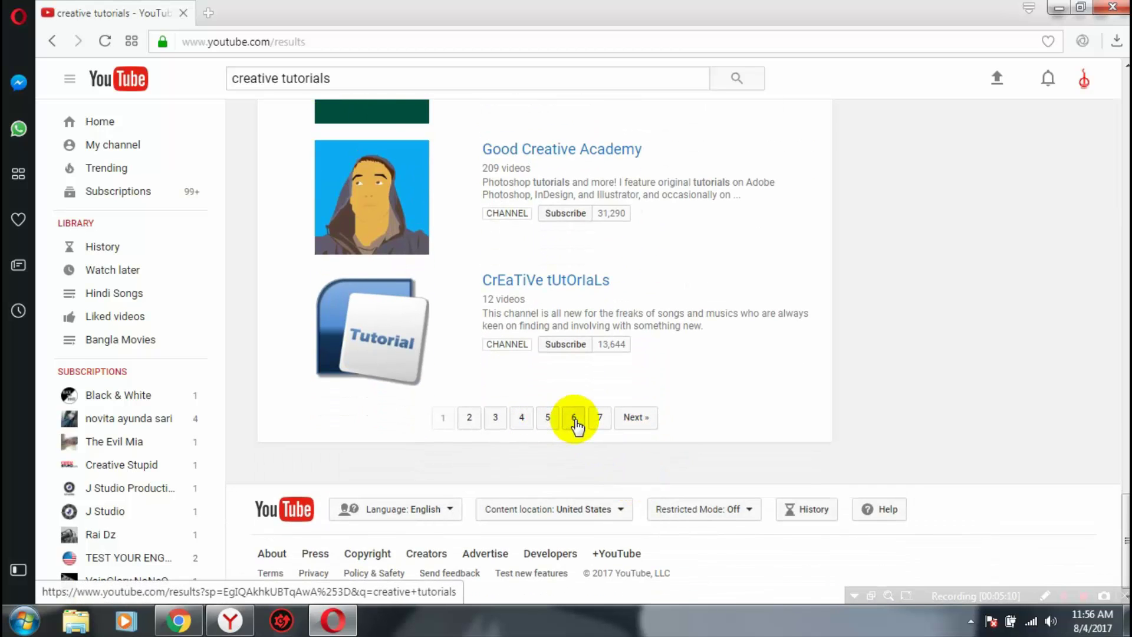
{"action": "scroll", "coordinate": [569, 424], "scroll_direction": "up", "scroll_amount": 20}
{"action": "scroll", "coordinate": [569, 424], "scroll_direction": "down", "scroll_amount": 6}
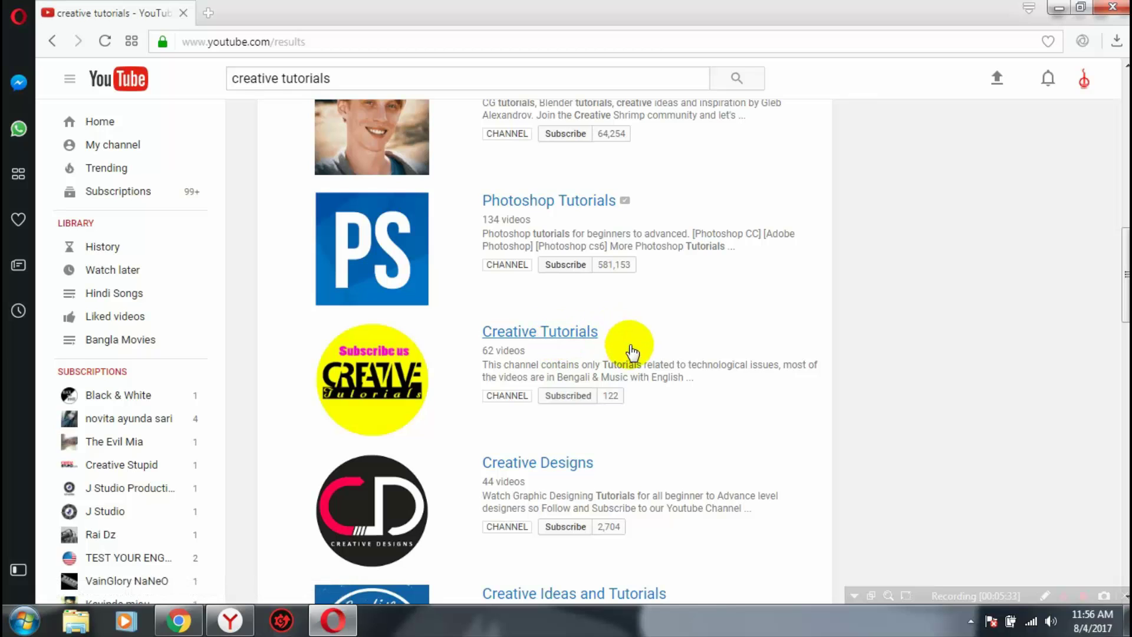
{"action": "scroll", "coordinate": [639, 358], "scroll_direction": "up", "scroll_amount": 12}
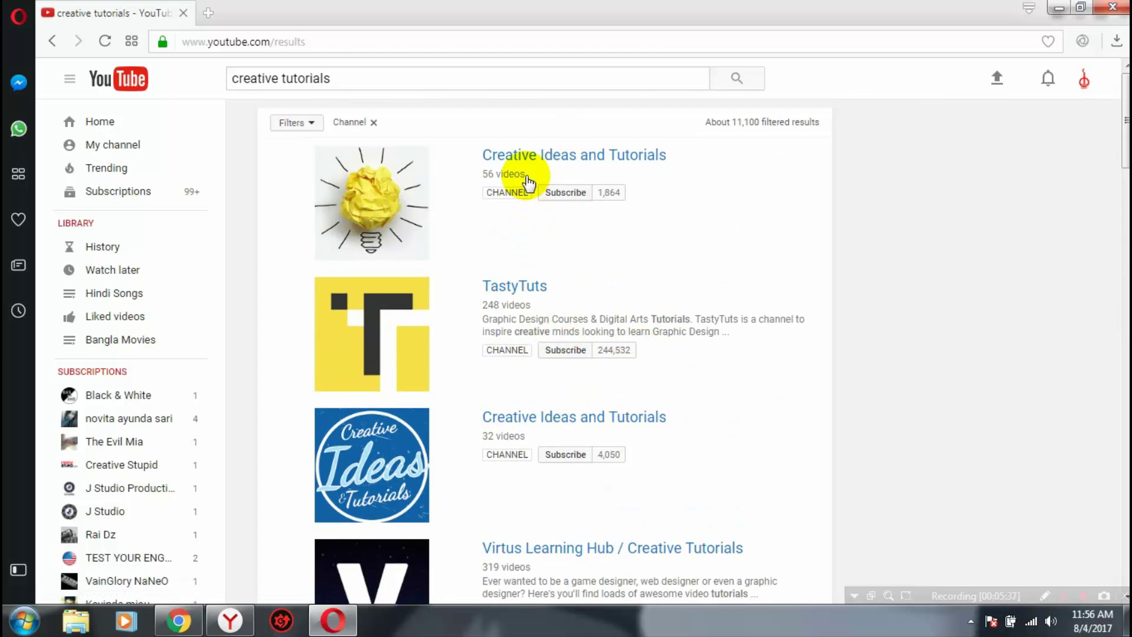
{"action": "scroll", "coordinate": [705, 327], "scroll_direction": "down", "scroll_amount": 9}
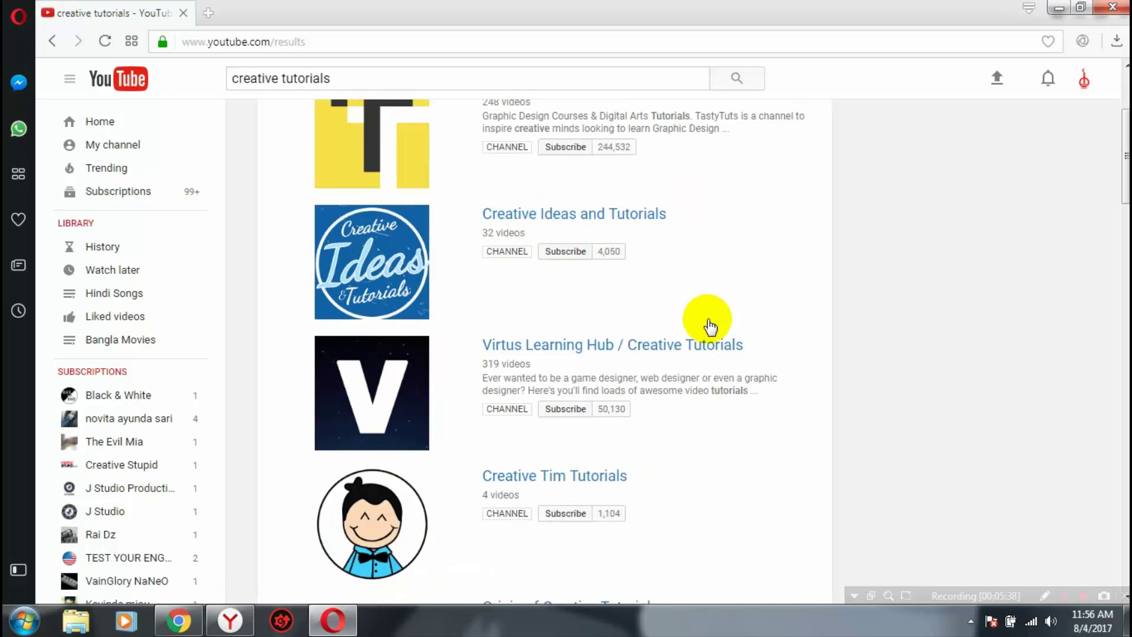
{"action": "scroll", "coordinate": [695, 395], "scroll_direction": "down", "scroll_amount": 3}
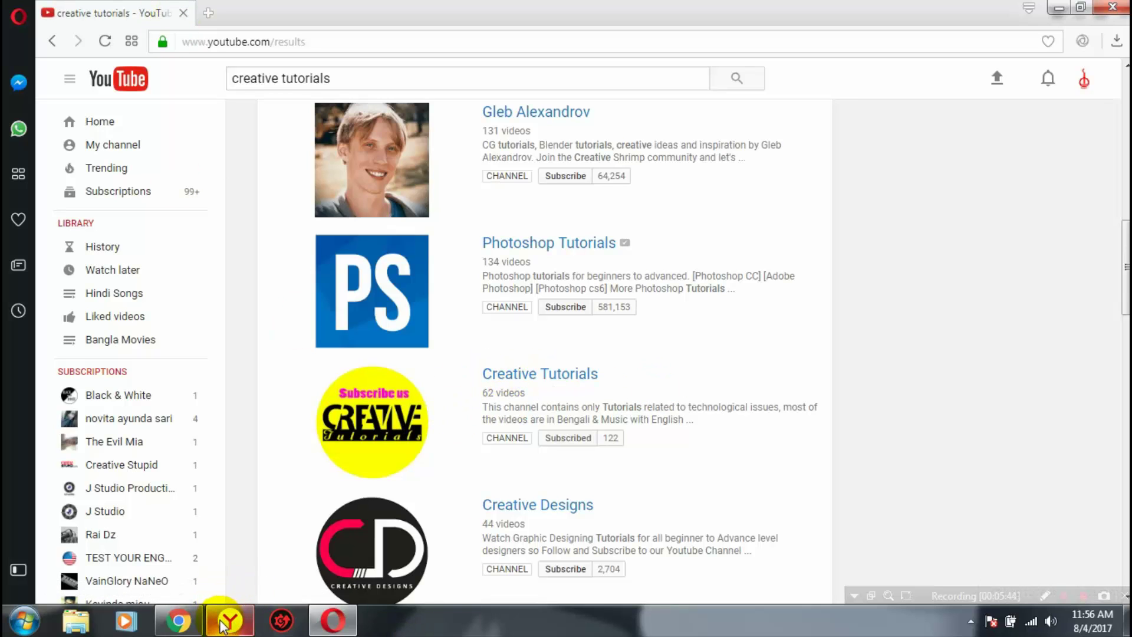
Check Creator Studio's advanced settings in Yandex Browser, and return to Opera to view the Creative Tutorials channel page.
{"action": "mouse_move", "coordinate": [228, 616]}
{"action": "left_click", "coordinate": [252, 530]}
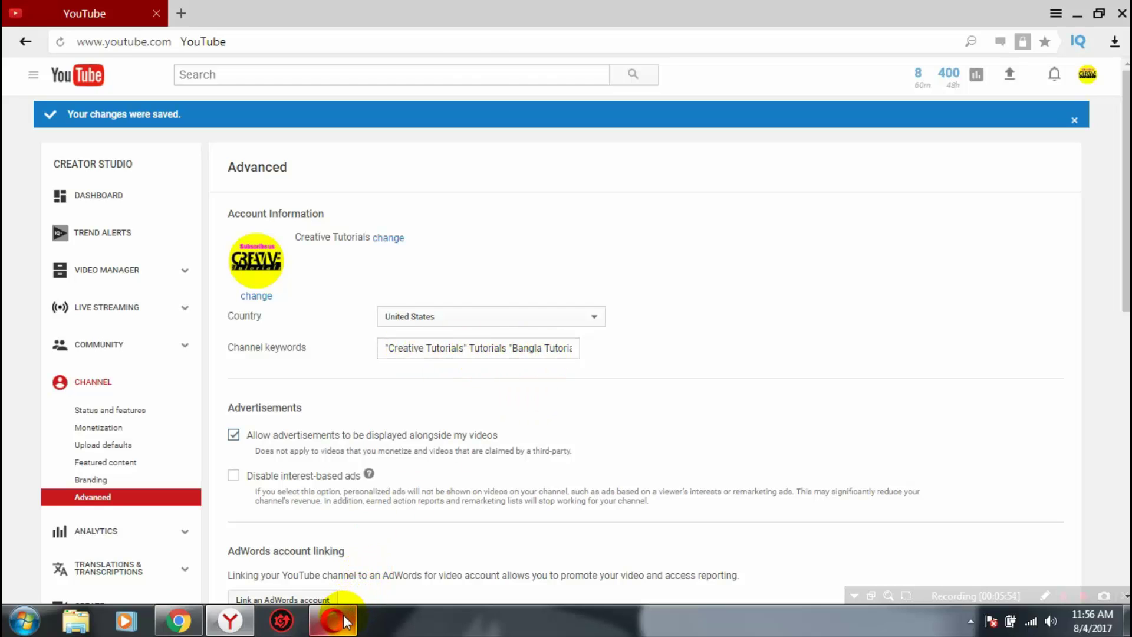
{"action": "mouse_move", "coordinate": [333, 622]}
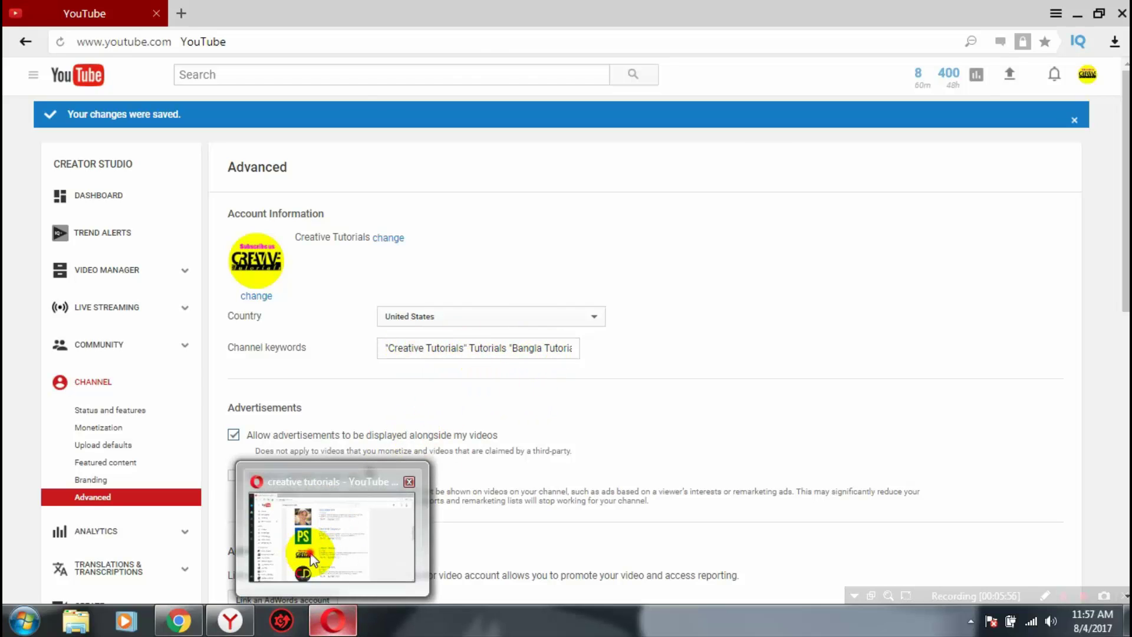
{"action": "left_click", "coordinate": [305, 525]}
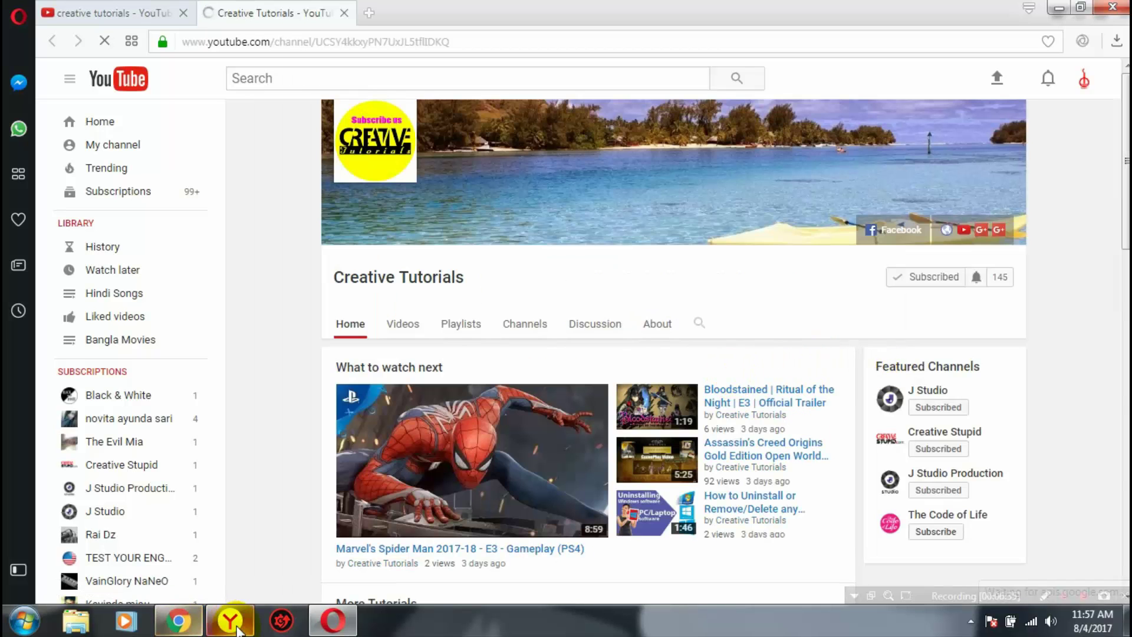
Switch to Yandex Browser, open the Creative Tutorials channel's About page from the Creator Studio dashboard, and expand its description.
{"action": "left_click", "coordinate": [236, 626]}
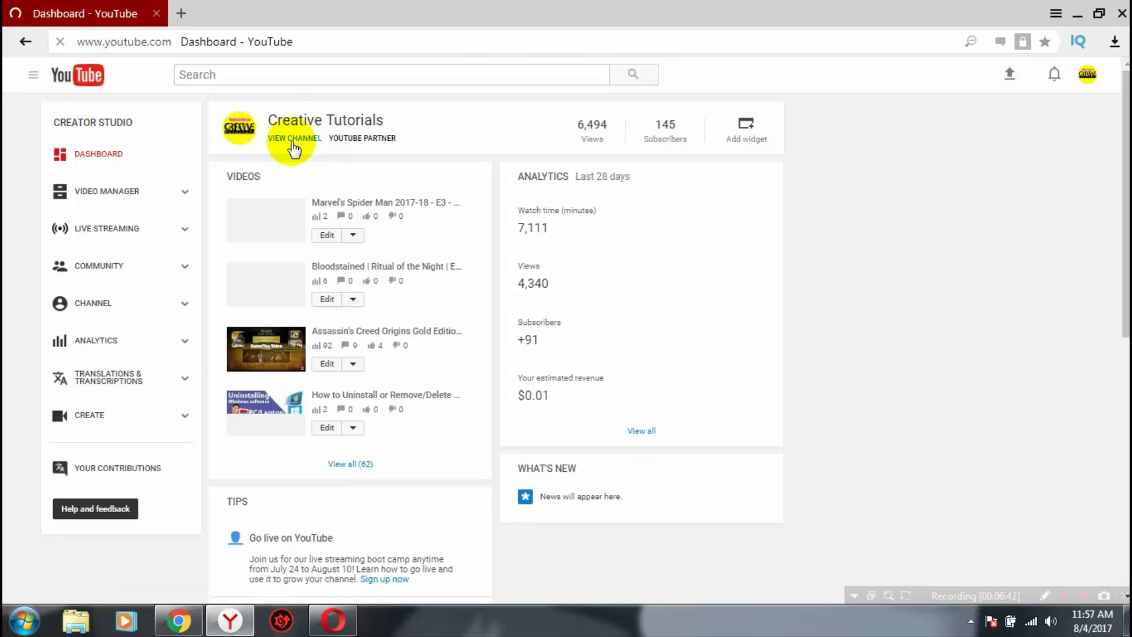
{"action": "left_click", "coordinate": [287, 146]}
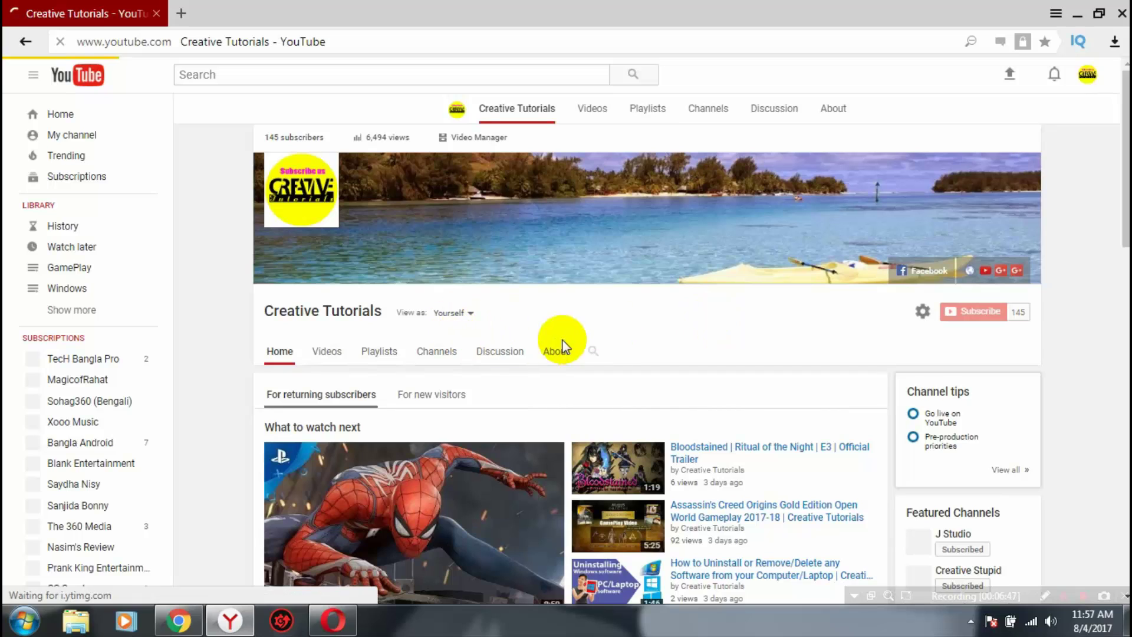
{"action": "left_click", "coordinate": [559, 351]}
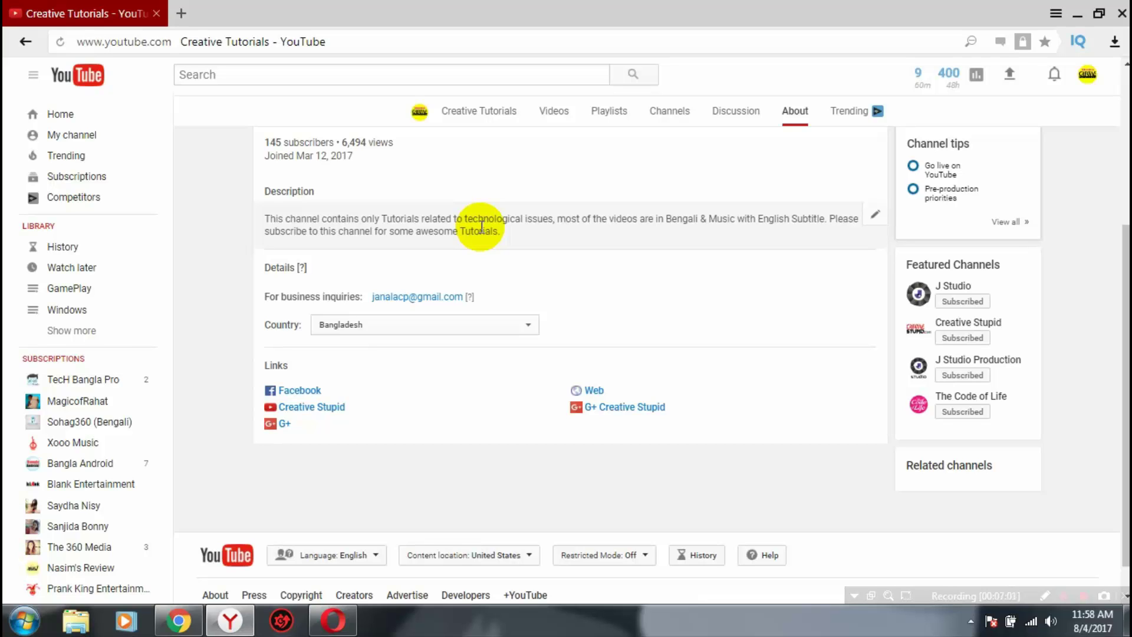
{"action": "left_click", "coordinate": [482, 225]}
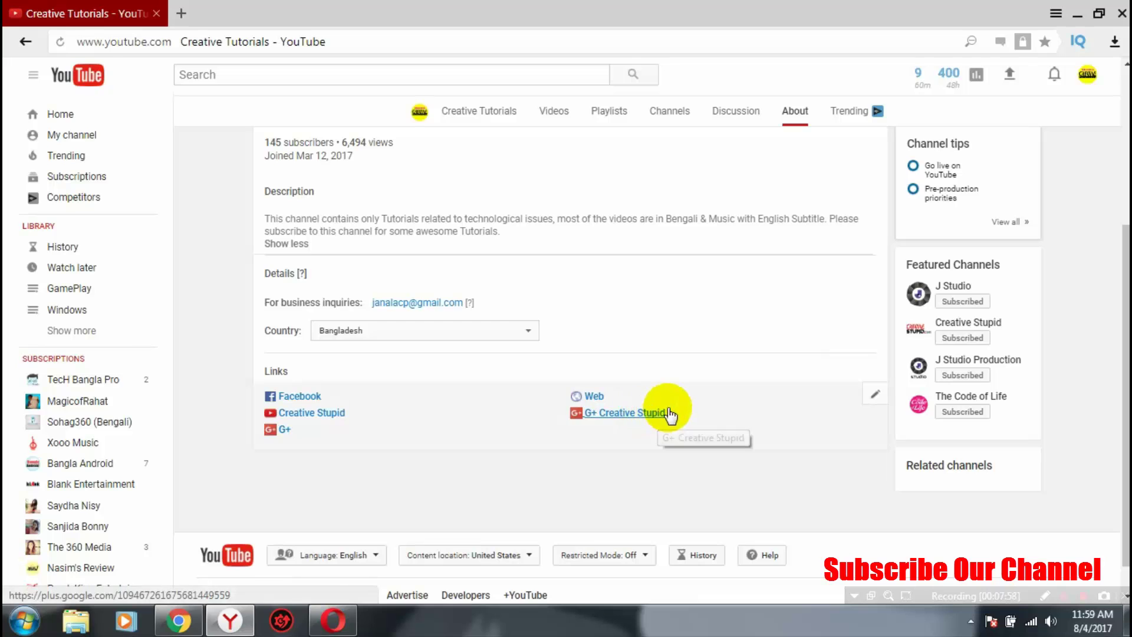
Open the Creative Tutorials channel's Discussion page to view its comments.
{"action": "scroll", "coordinate": [715, 354], "scroll_direction": "up", "scroll_amount": 3}
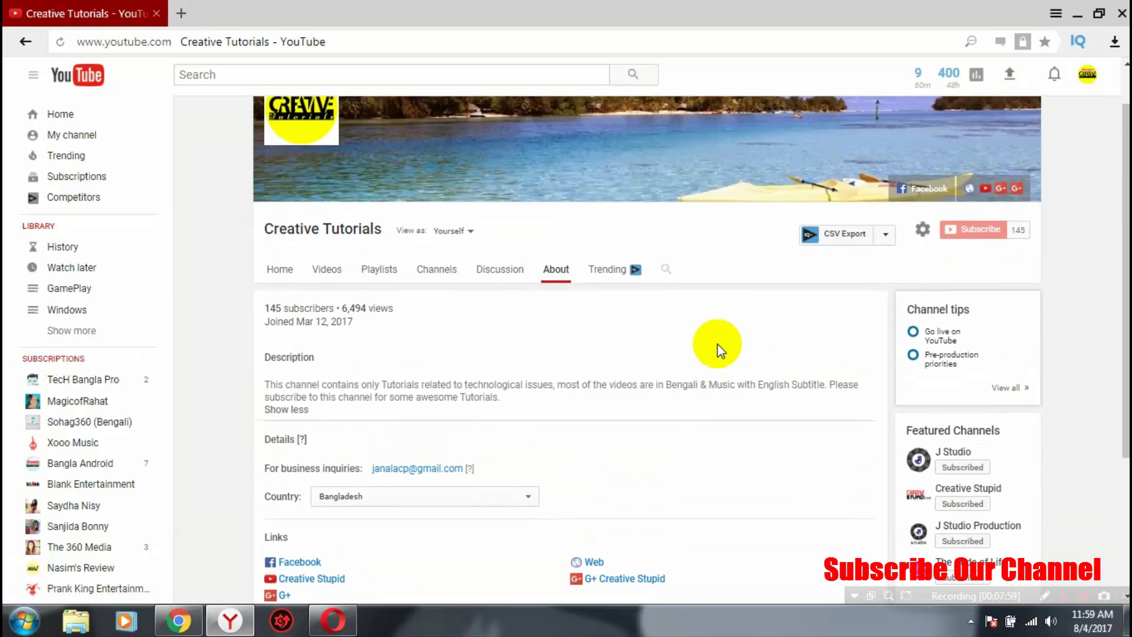
{"action": "left_click", "coordinate": [488, 271]}
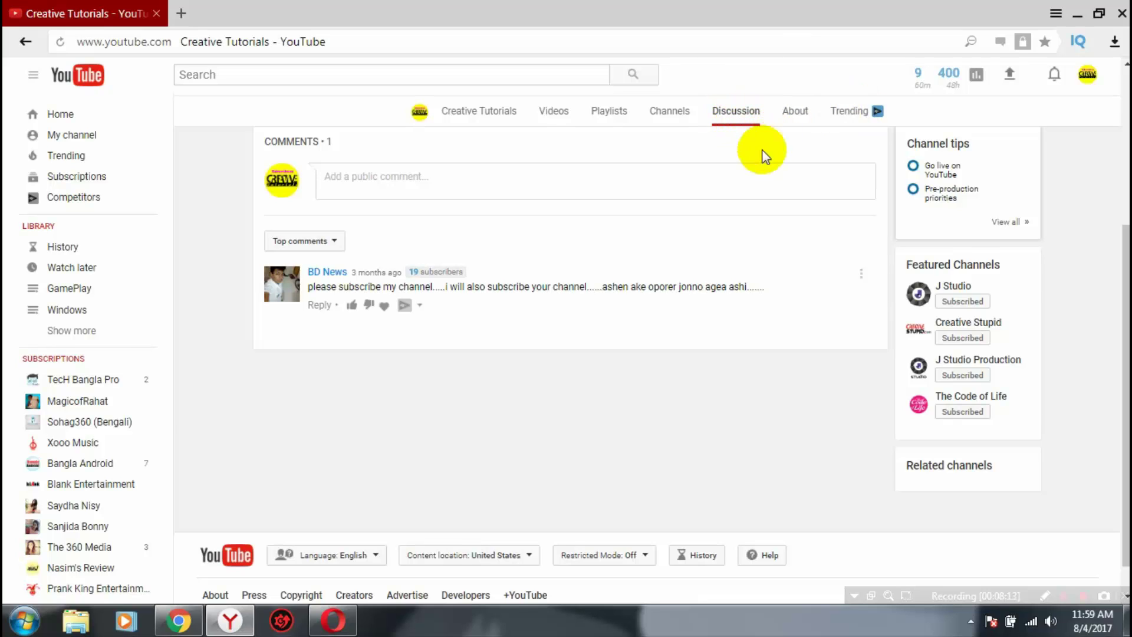
{"action": "left_click", "coordinate": [429, 181]}
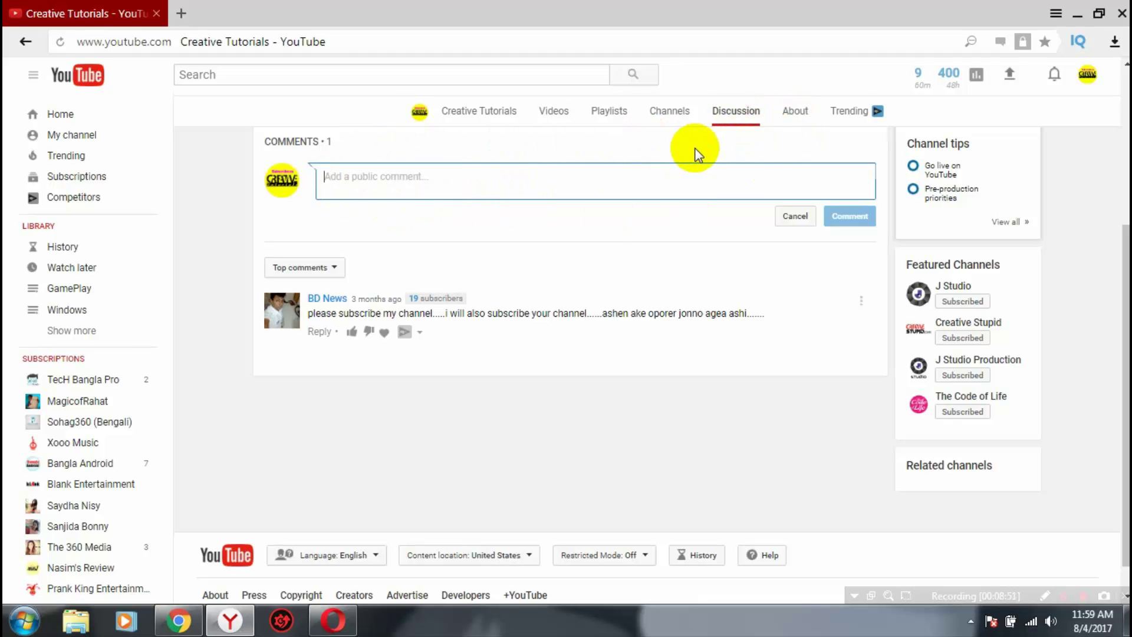
{"action": "left_click", "coordinate": [593, 274]}
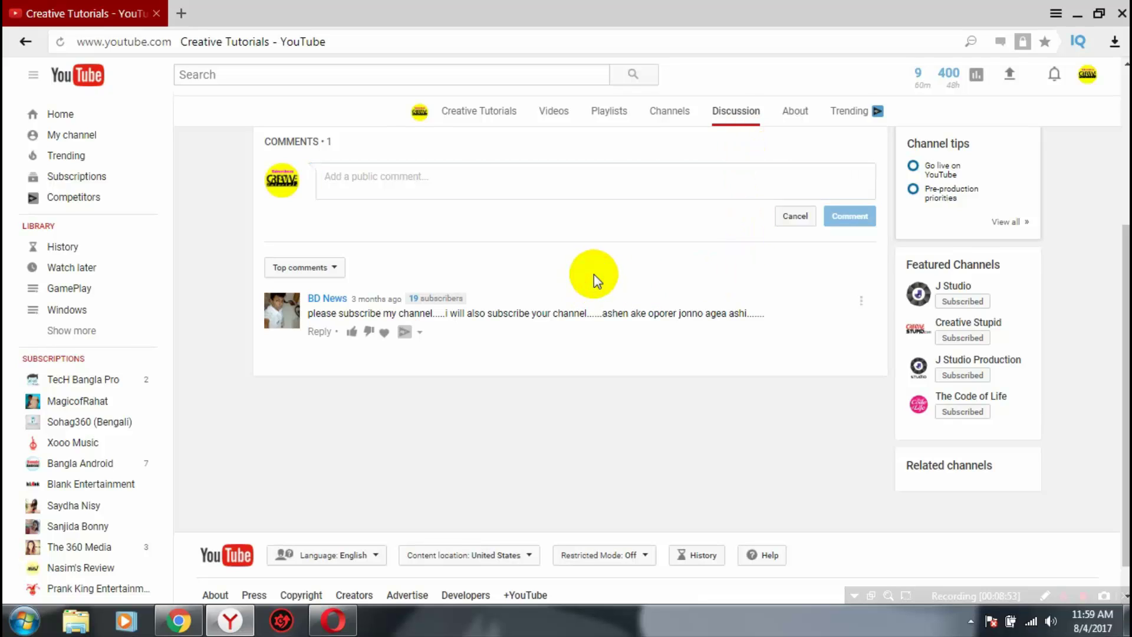
{"action": "left_click", "coordinate": [795, 217]}
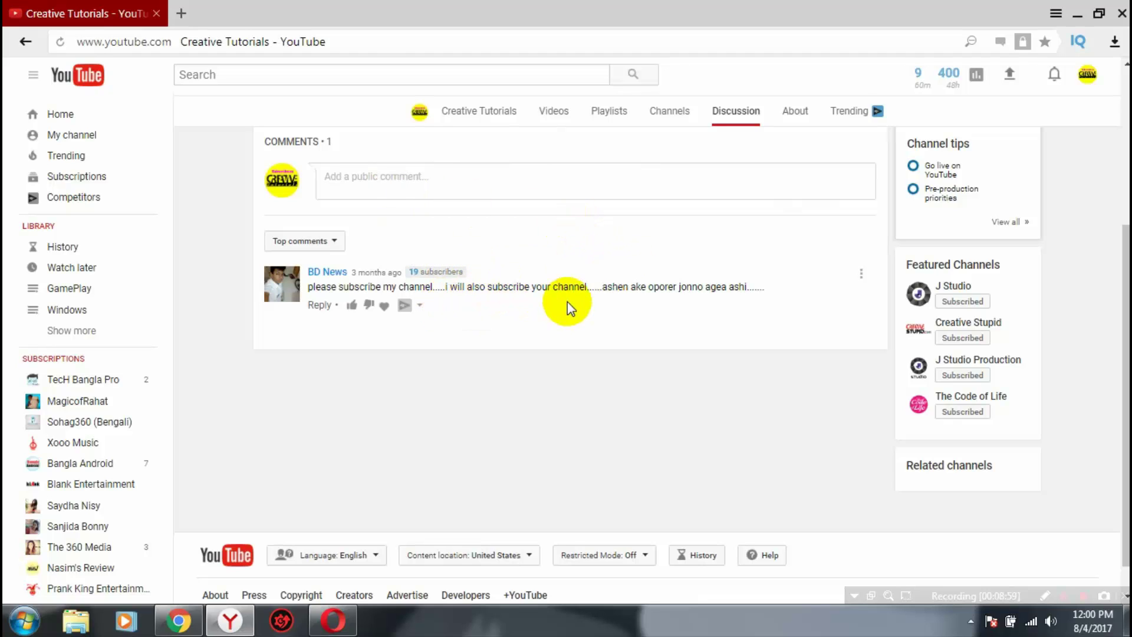
Open "How To Get More Views Quickly On Your YouTube Video 2017" from the channel's videos and pause playback.
{"action": "left_click_drag", "start_coordinate": [486, 287], "coordinate": [556, 289]}
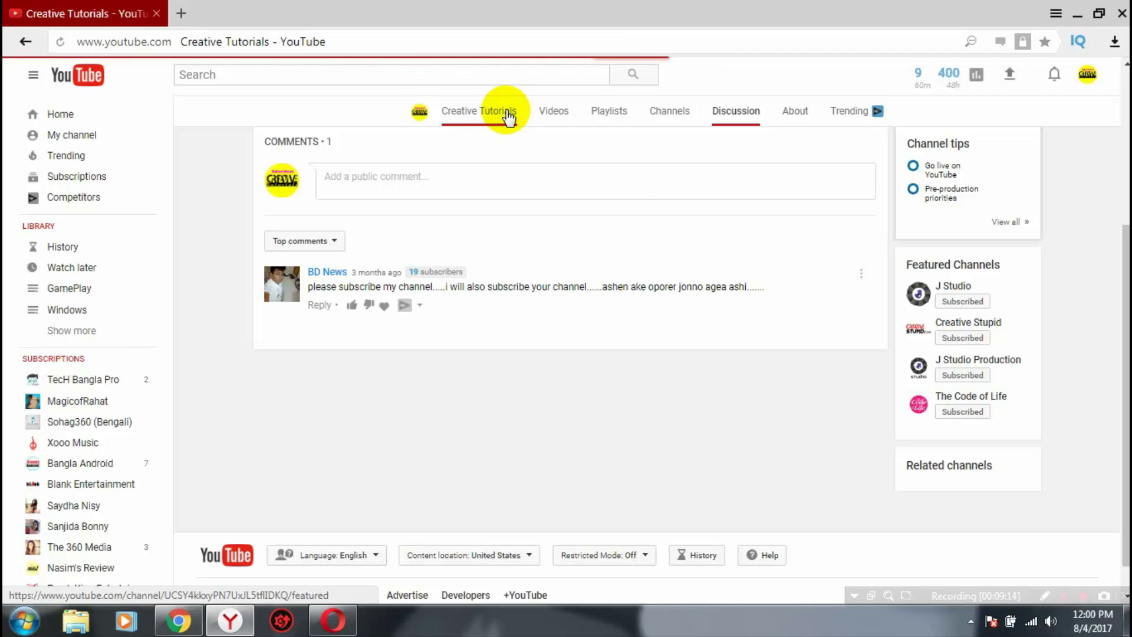
{"action": "left_click", "coordinate": [500, 119]}
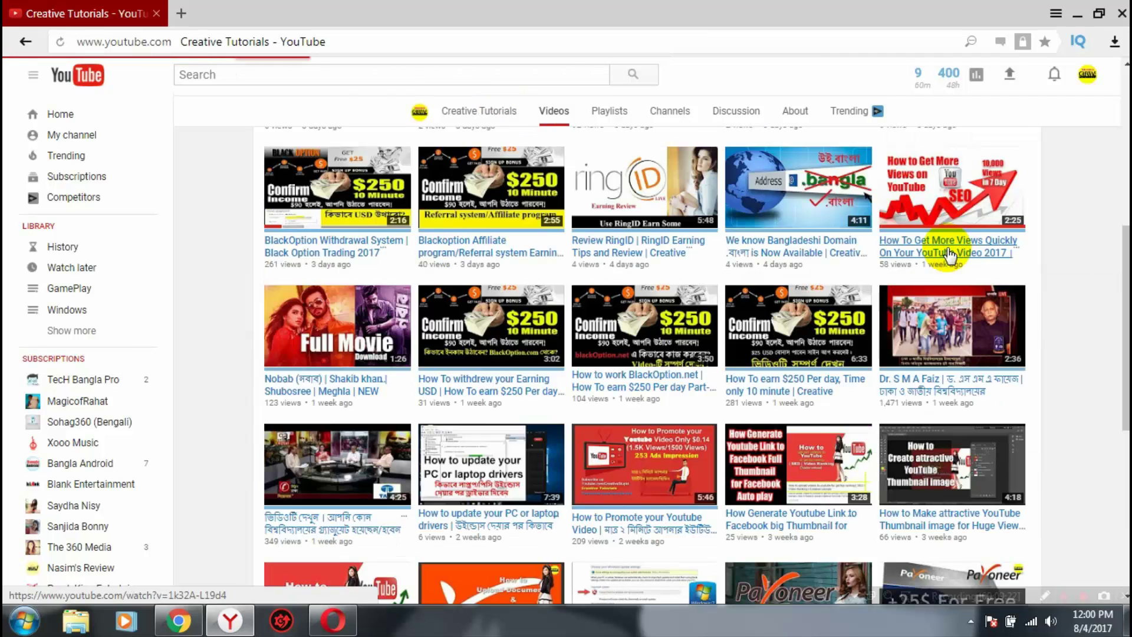
{"action": "left_click", "coordinate": [940, 246]}
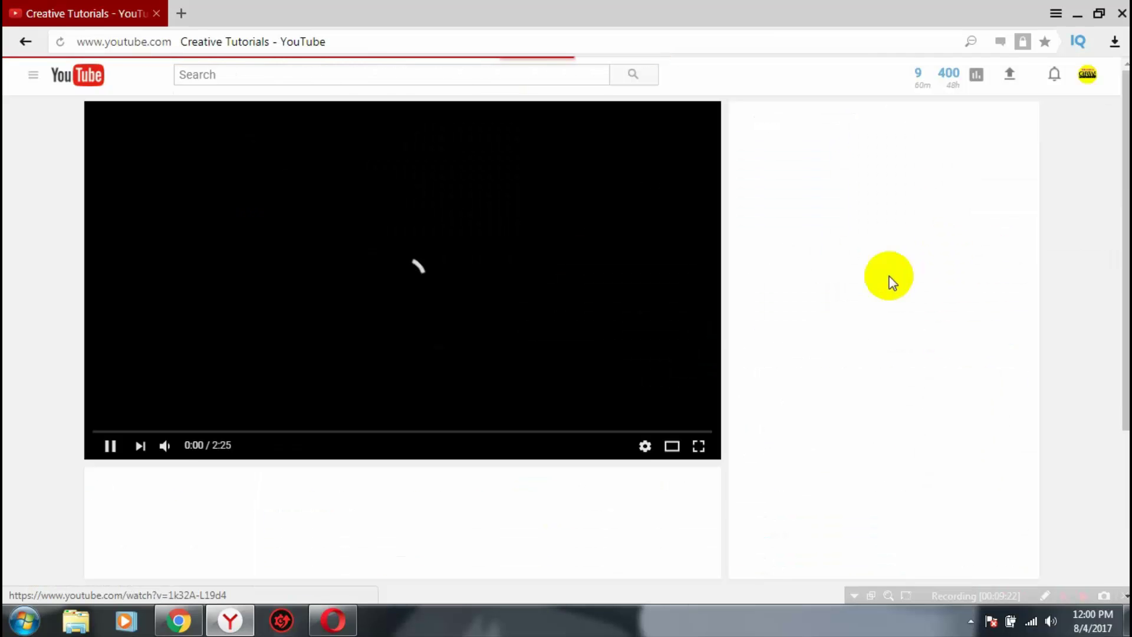
{"action": "left_click", "coordinate": [109, 446]}
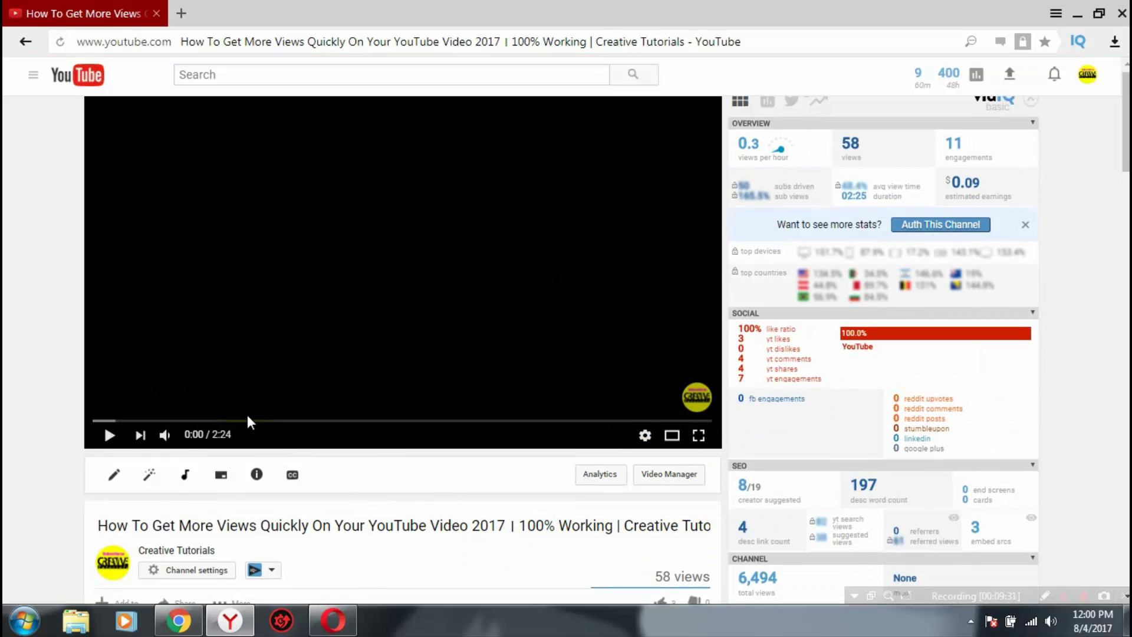
Step through the paused video, stopping at 0:20, 0:29, 0:51 and 1:09, to review its numbered tips for getting more views.
{"action": "scroll", "coordinate": [495, 450], "scroll_direction": "down", "scroll_amount": 3}
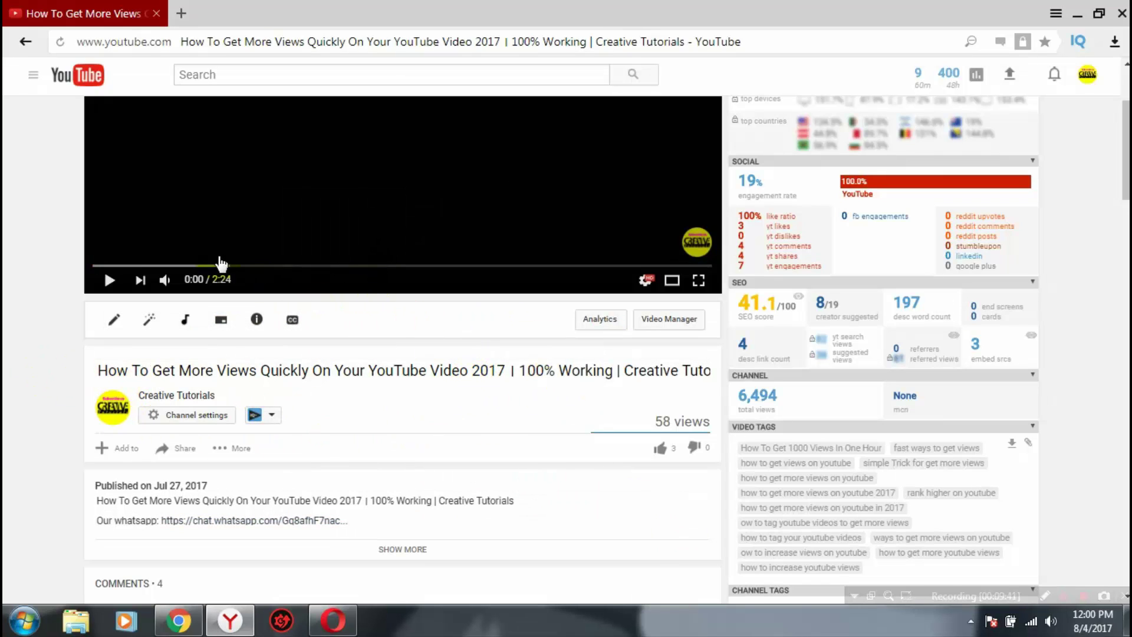
{"action": "left_click", "coordinate": [182, 266]}
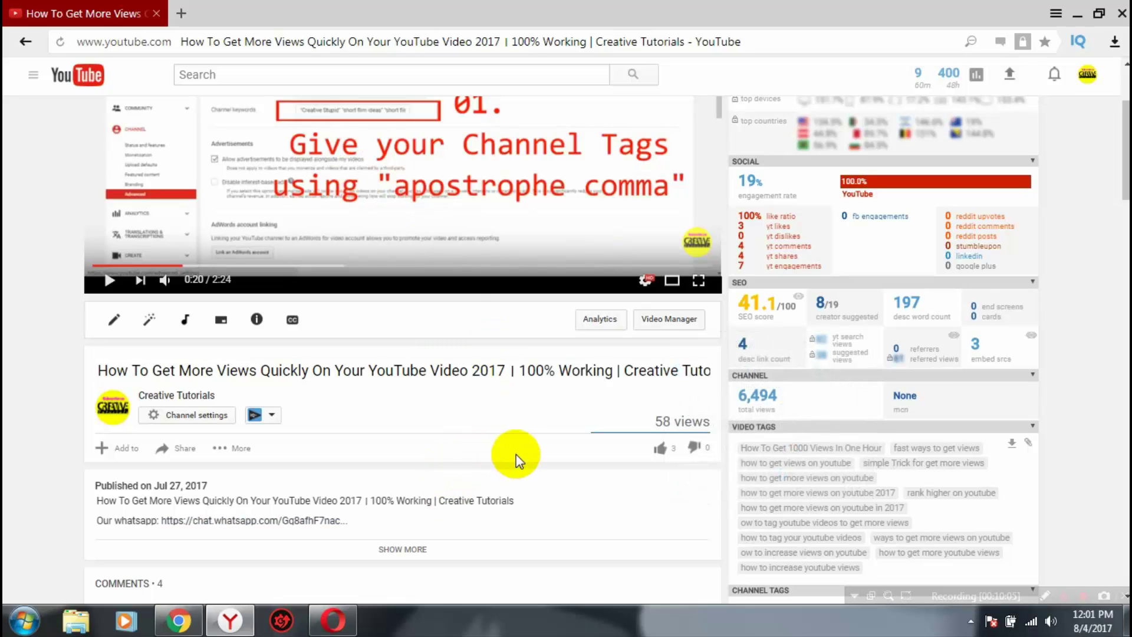
{"action": "scroll", "coordinate": [396, 330], "scroll_direction": "up", "scroll_amount": 3}
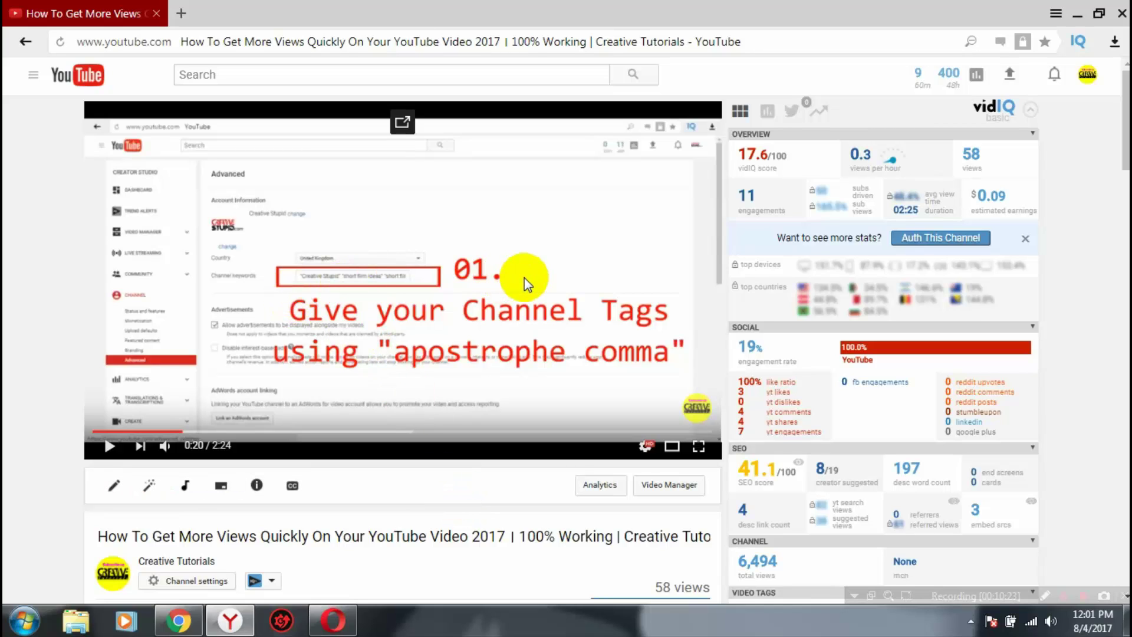
{"action": "left_click", "coordinate": [219, 433]}
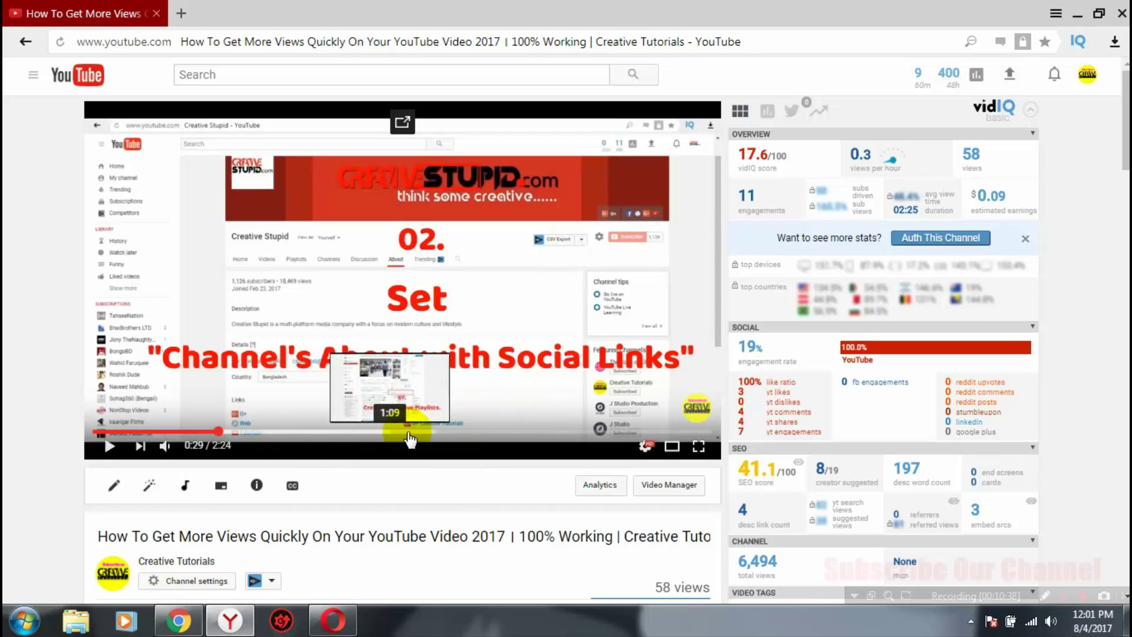
{"action": "left_click", "coordinate": [264, 432]}
{"action": "left_click", "coordinate": [314, 432]}
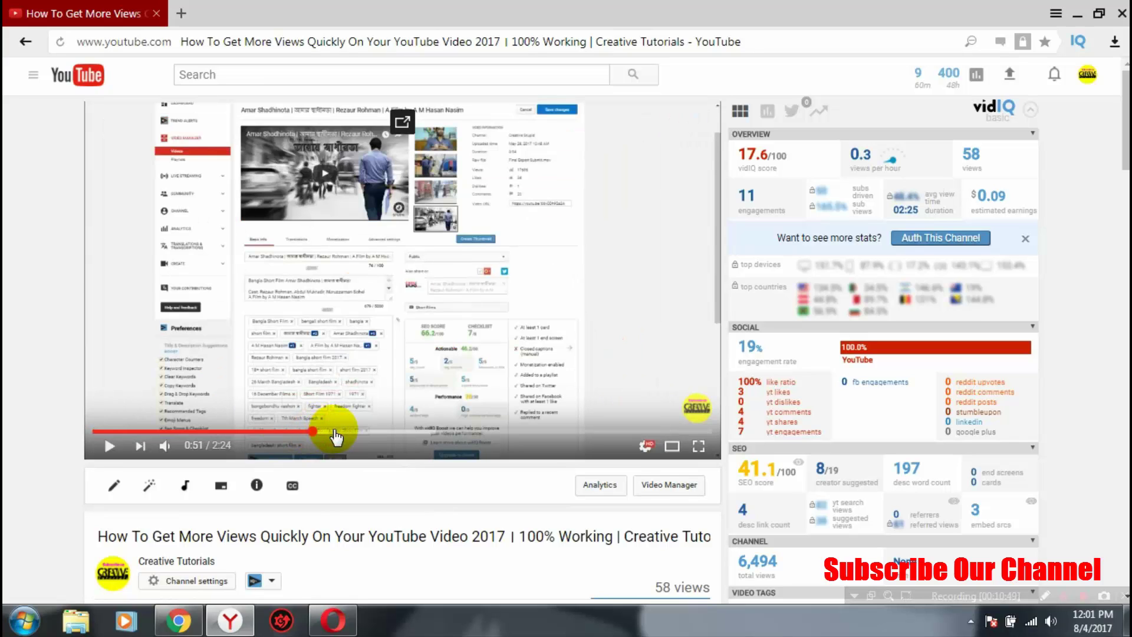
{"action": "left_click", "coordinate": [392, 432]}
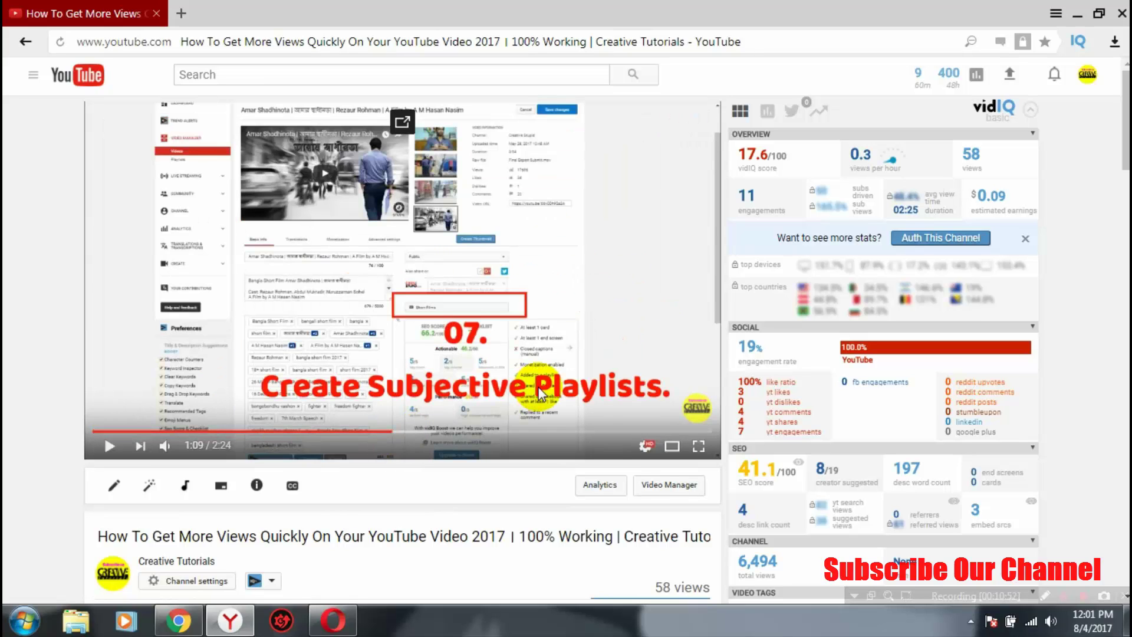